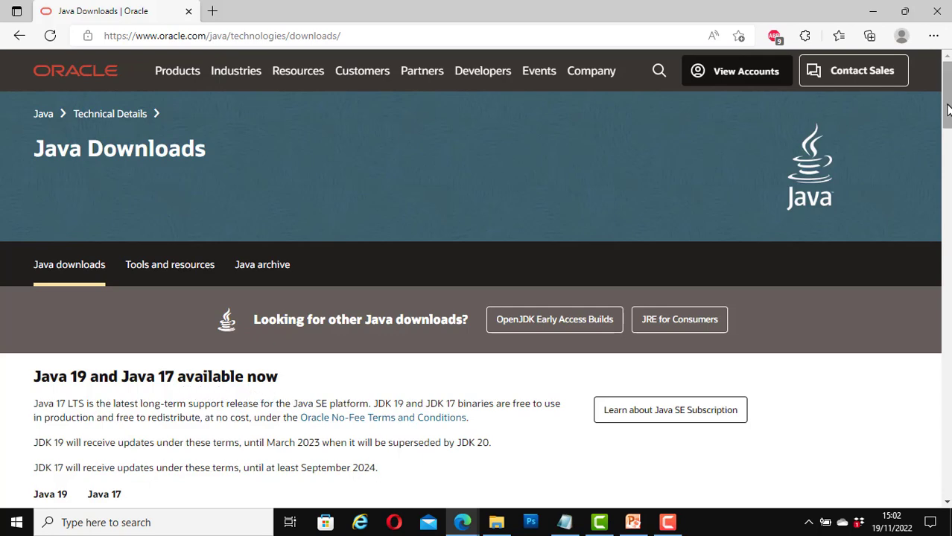
# Download the Java 17 x64 Installer for Windows, jdk-17_windows-x64_bin.exe, from the Java Downloads page
pyautogui.scroll(-4, 33, 216)
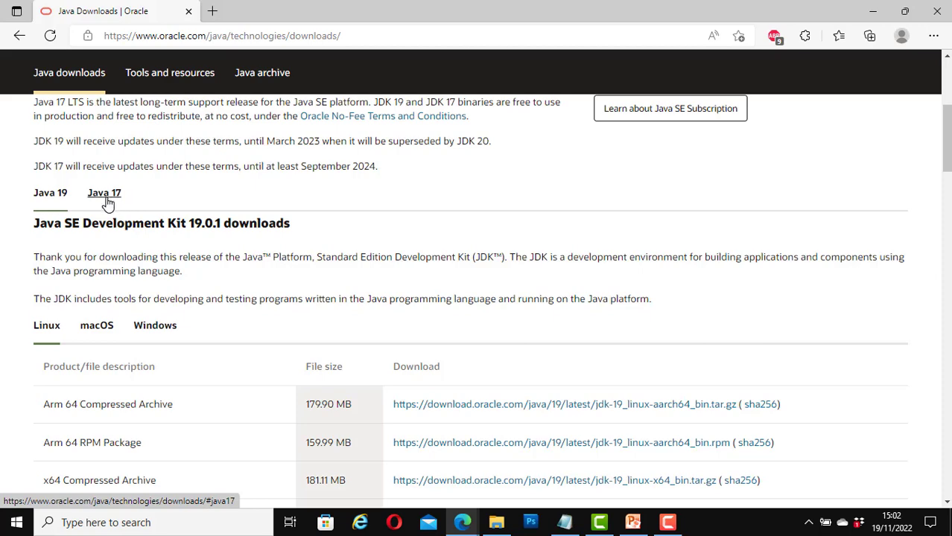
pyautogui.click(108, 203)
pyautogui.moveTo(943, 154); pyautogui.dragTo(939, 162)
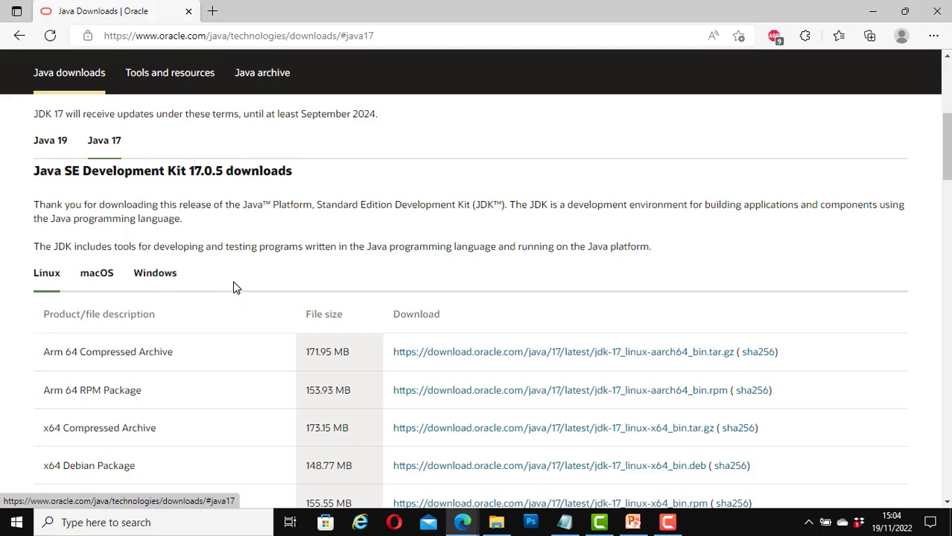
pyautogui.click(153, 282)
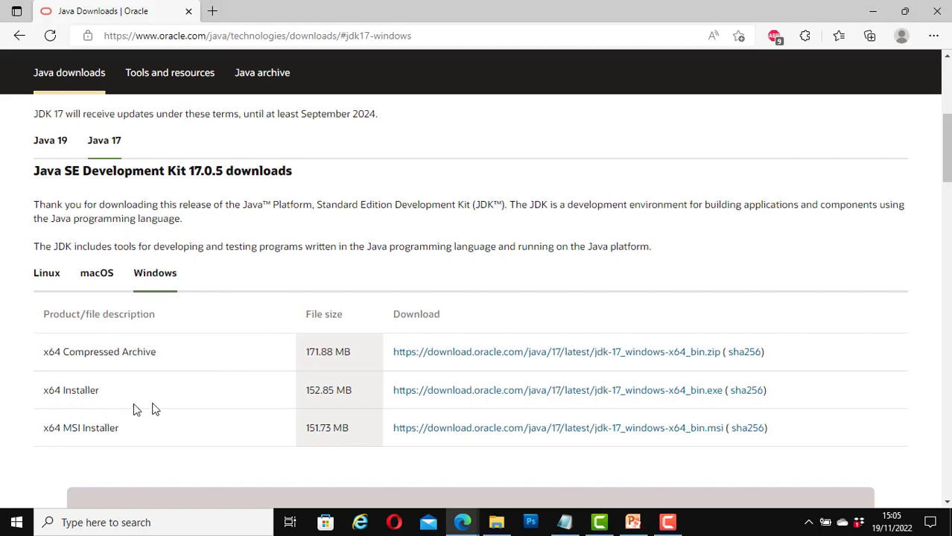
pyautogui.click(492, 395)
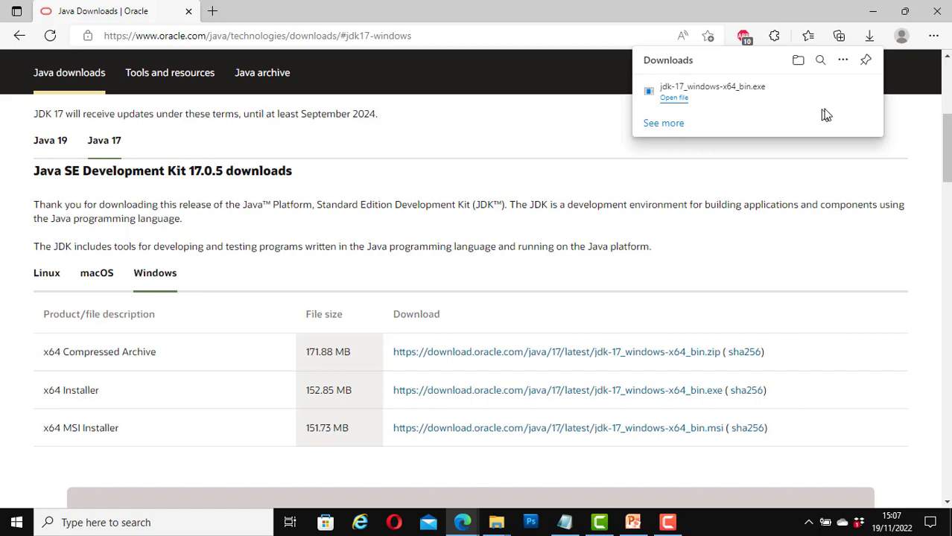
# Run the downloaded JDK 17 installer from its folder and install it to the default C:\Program Files\Java\jdk-17.0.5\ destination
pyautogui.moveTo(841, 97)
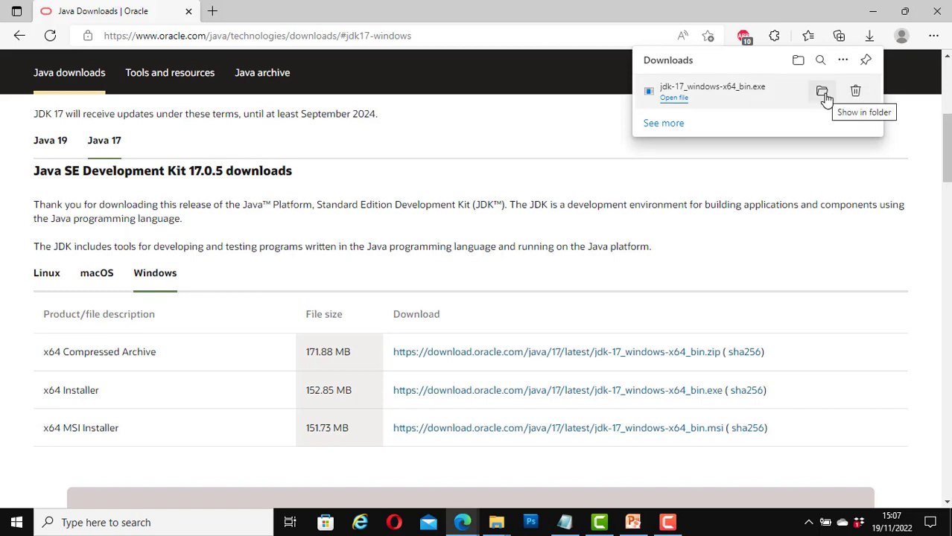
pyautogui.click(824, 96)
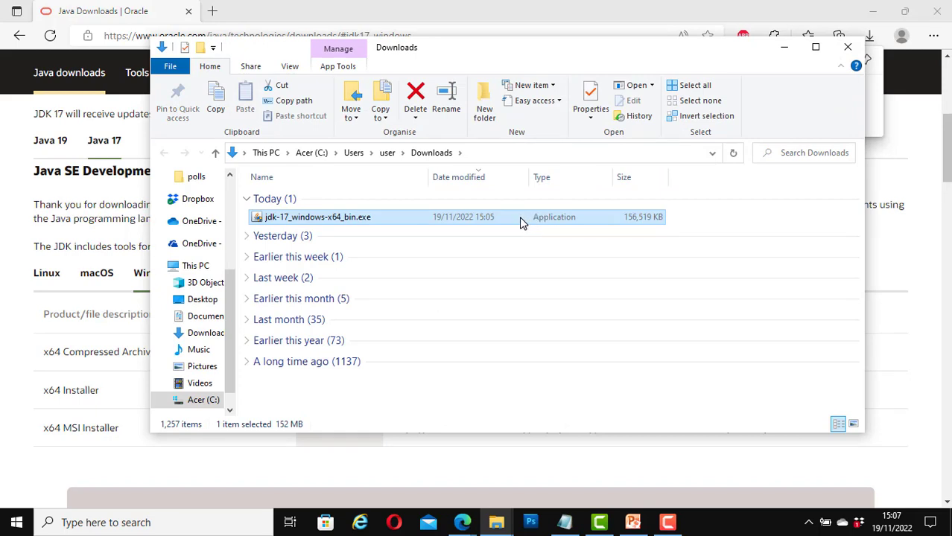
pyautogui.doubleClick(354, 218)
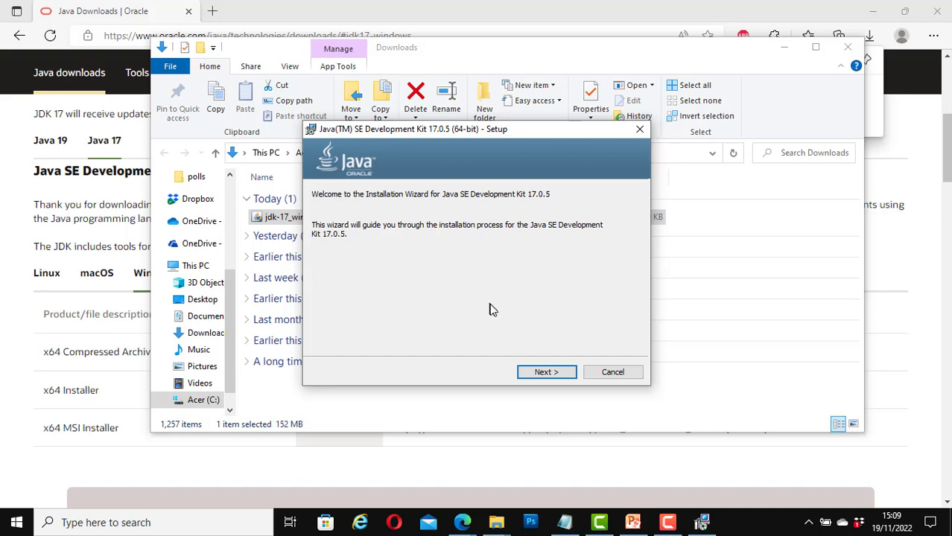
pyautogui.click(544, 372)
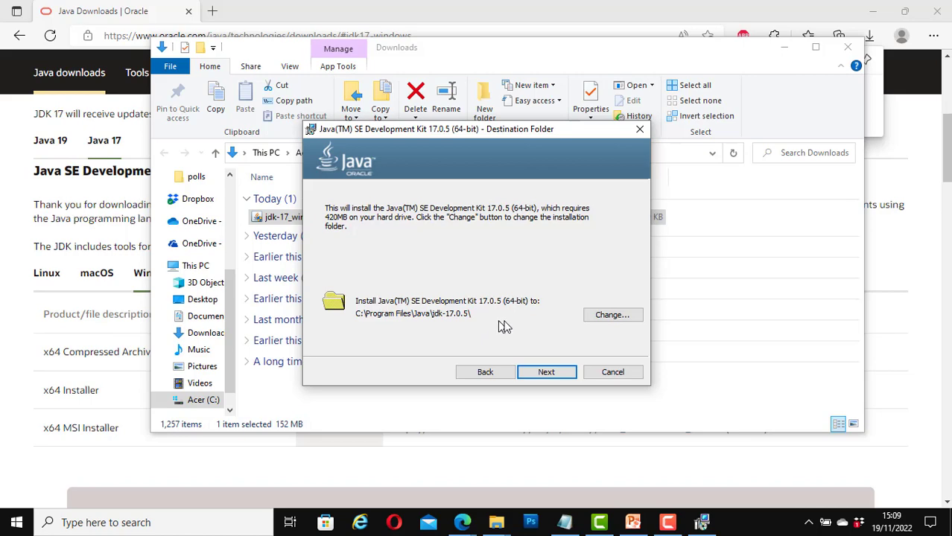
pyautogui.click(552, 374)
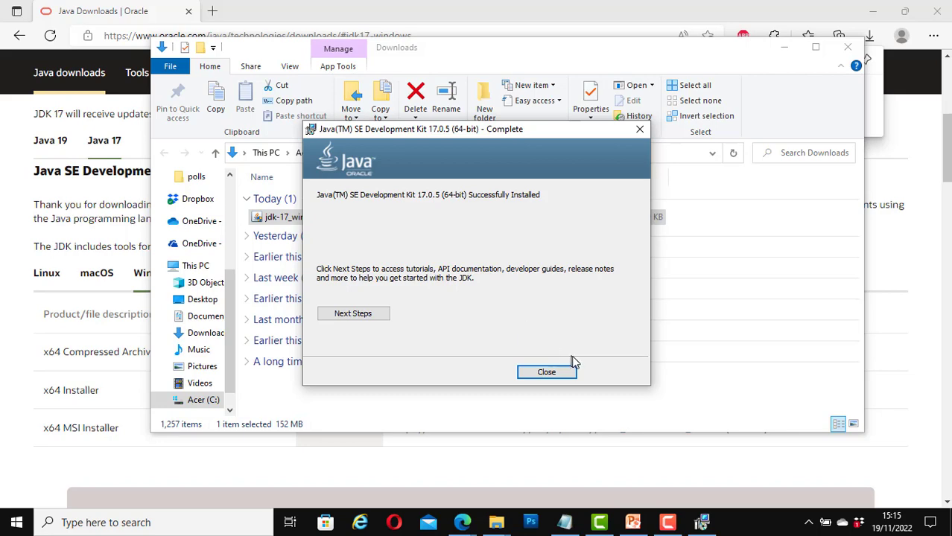
pyautogui.click(556, 375)
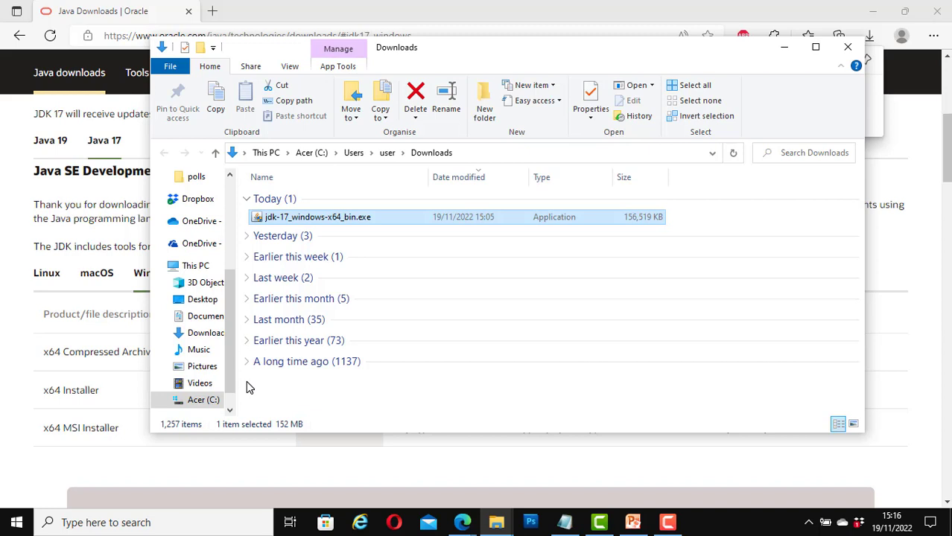
# Browse to the bin folder of jdk-17.0.5 under C:\Program Files\Java and copy its full path
pyautogui.click(195, 400)
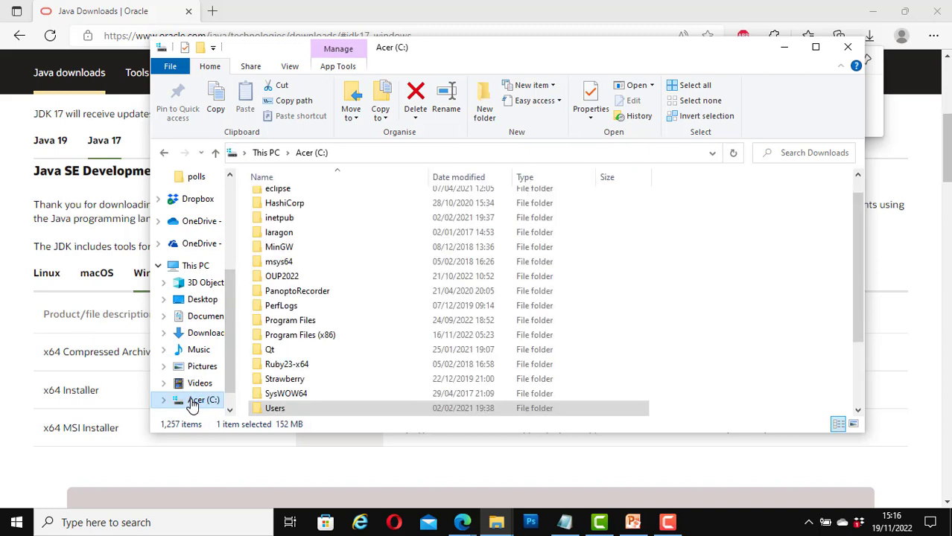
pyautogui.doubleClick(305, 325)
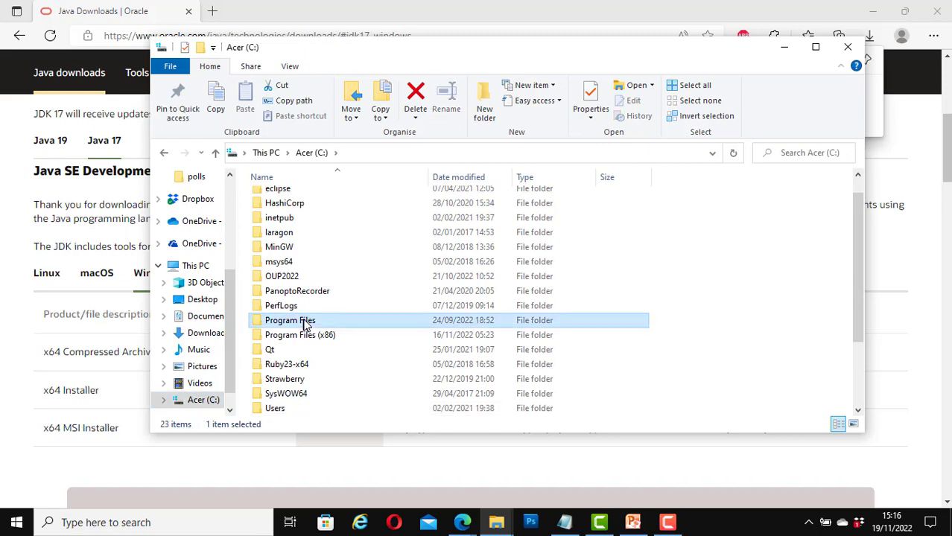
pyautogui.click(859, 412)
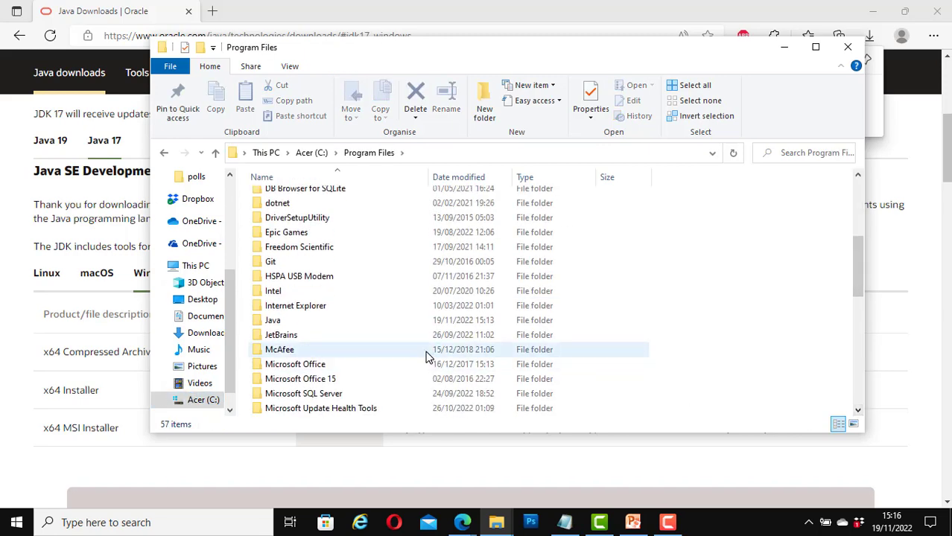
pyautogui.click(282, 325)
pyautogui.doubleClick(282, 326)
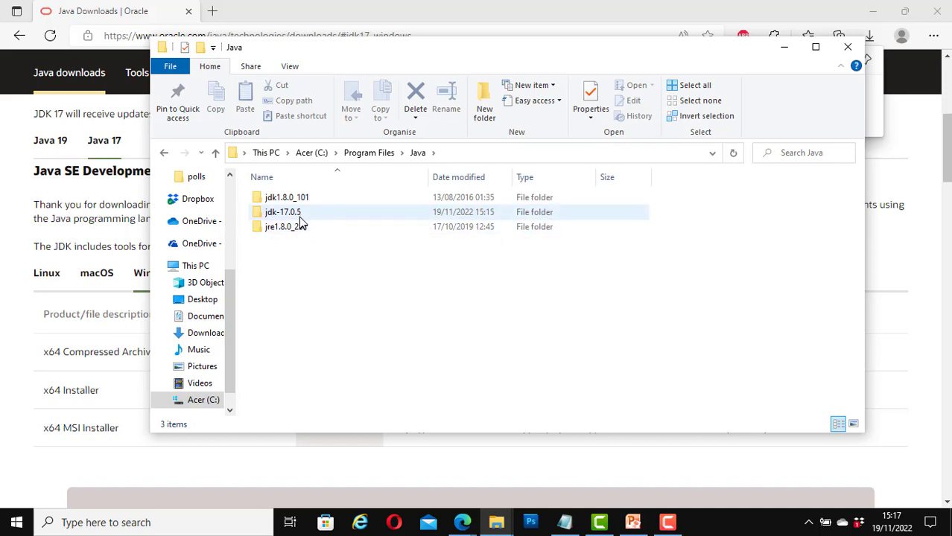
pyautogui.doubleClick(283, 212)
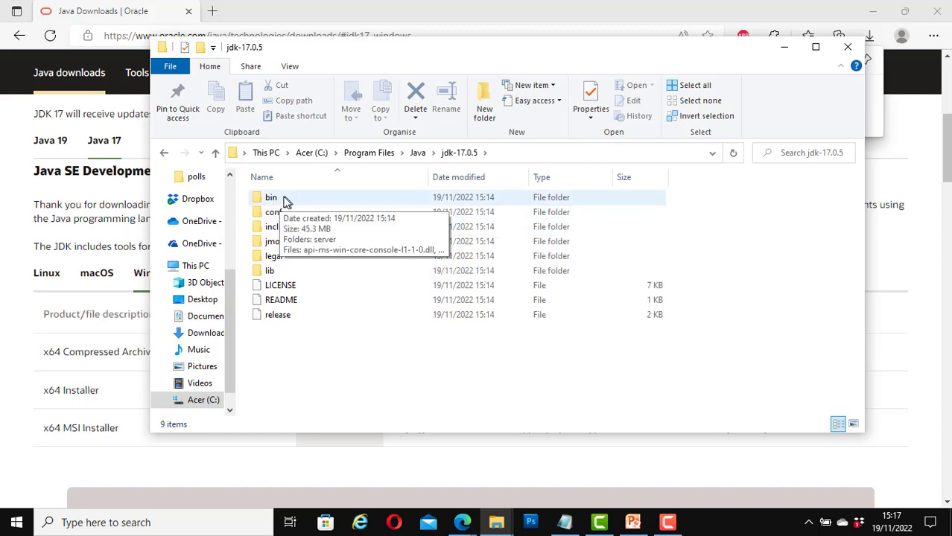
pyautogui.doubleClick(285, 201)
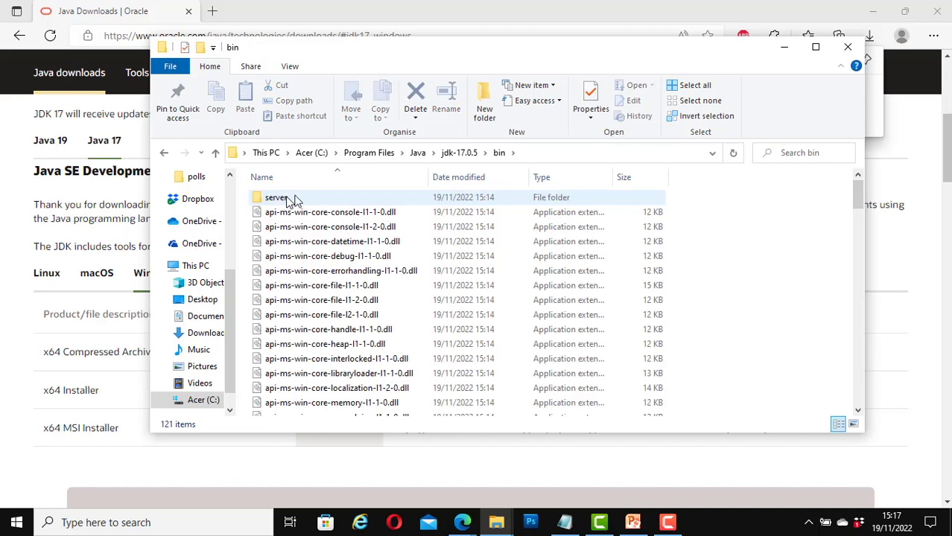
pyautogui.click(563, 155)
pyautogui.hotkey('ctrl', 'c')
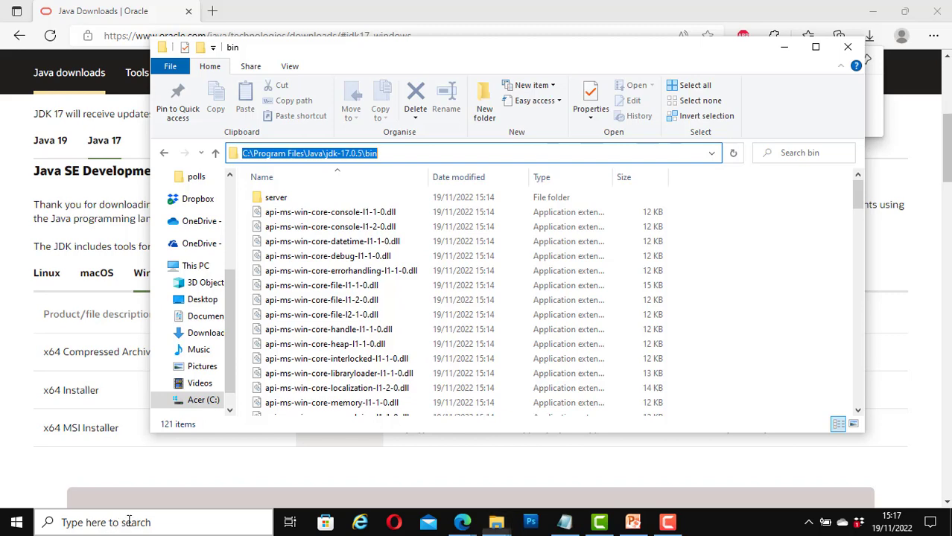
# Search Windows for "variable" and open the Environment Variables settings from the system properties
pyautogui.click(128, 522)
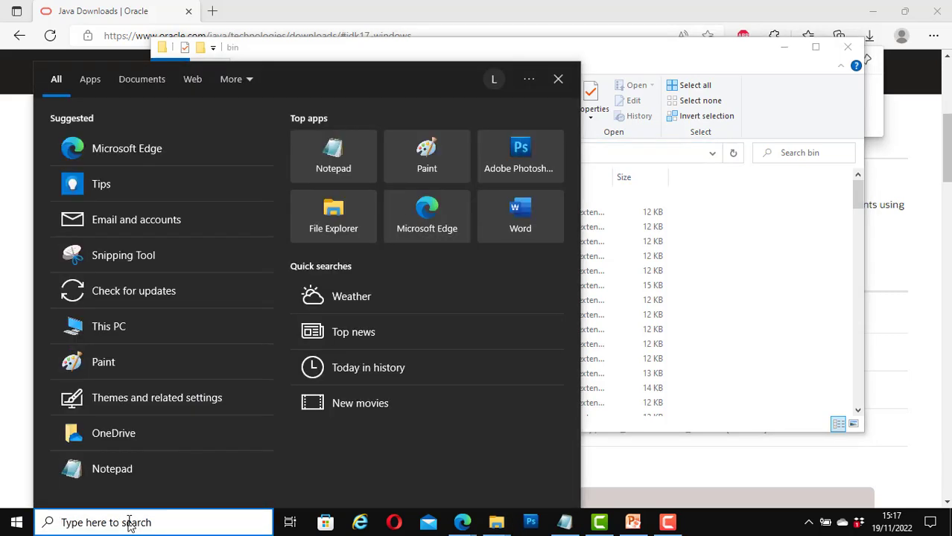
pyautogui.write('variable')
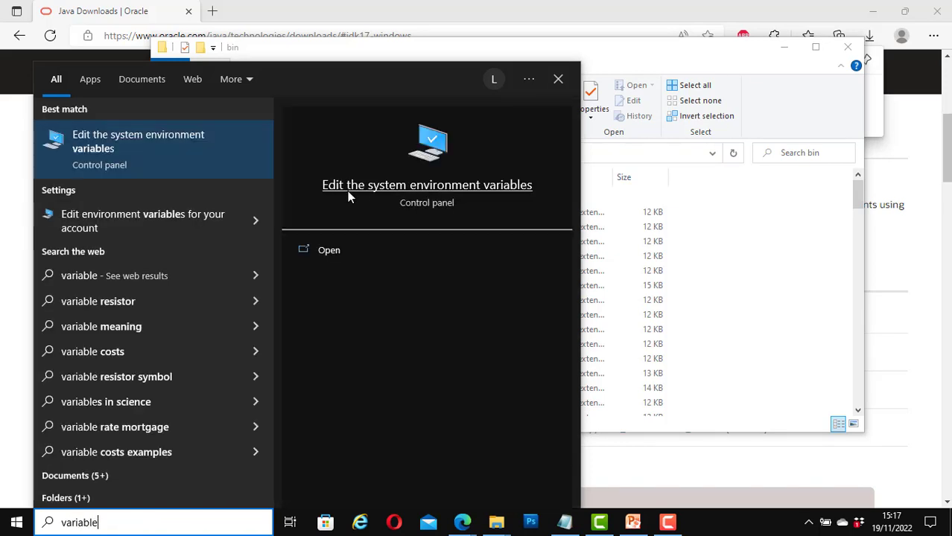
pyautogui.click(440, 188)
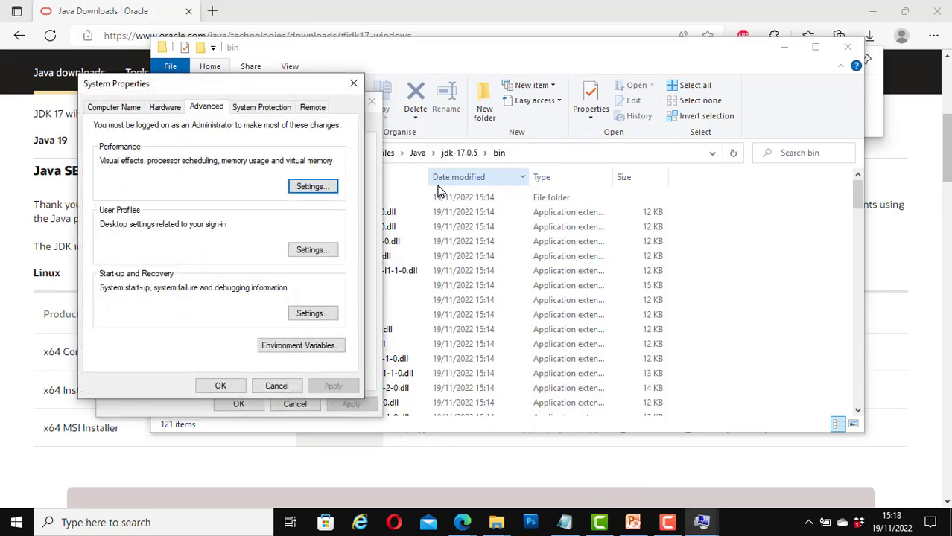
pyautogui.click(298, 348)
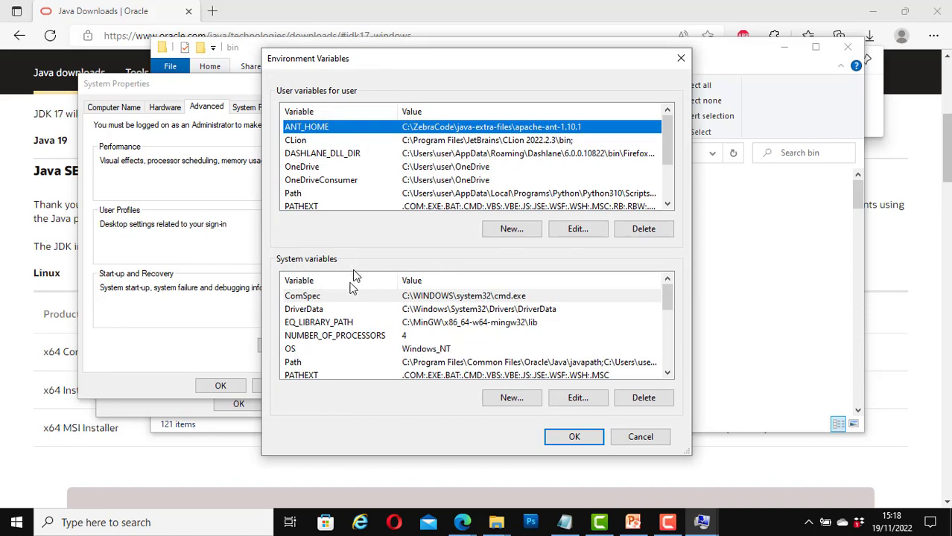
# Add C:\Program Files\Java\jdk-17.0.5\bin as a new entry in the system Path variable and save the changes
pyautogui.click(426, 364)
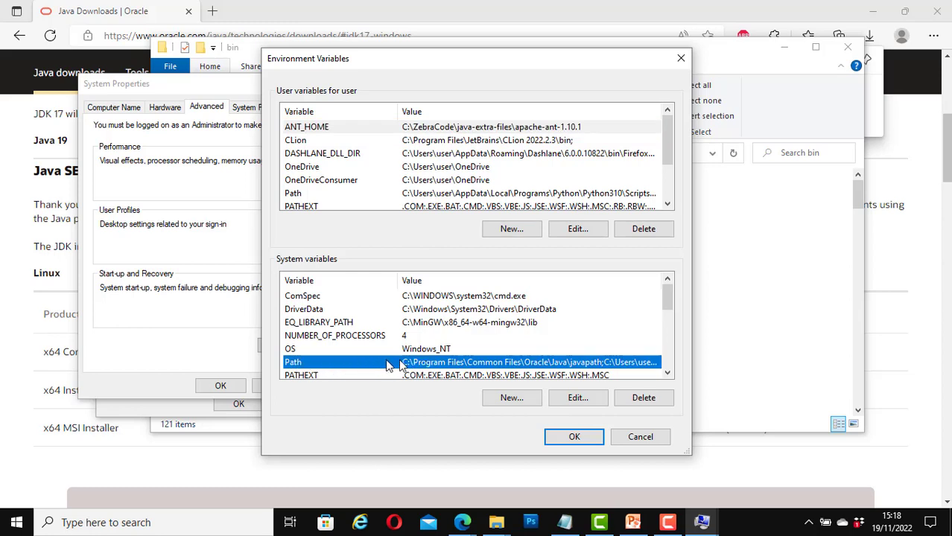
pyautogui.click(568, 398)
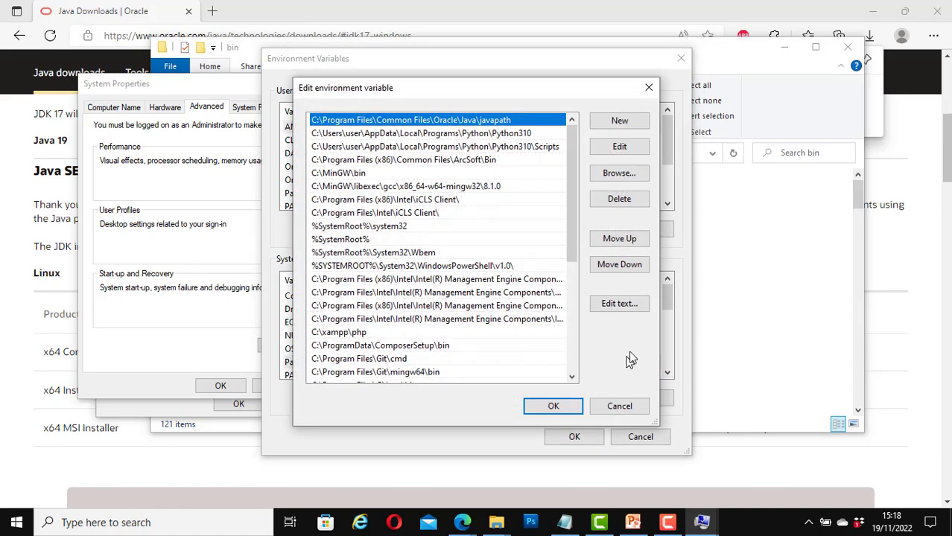
pyautogui.click(610, 124)
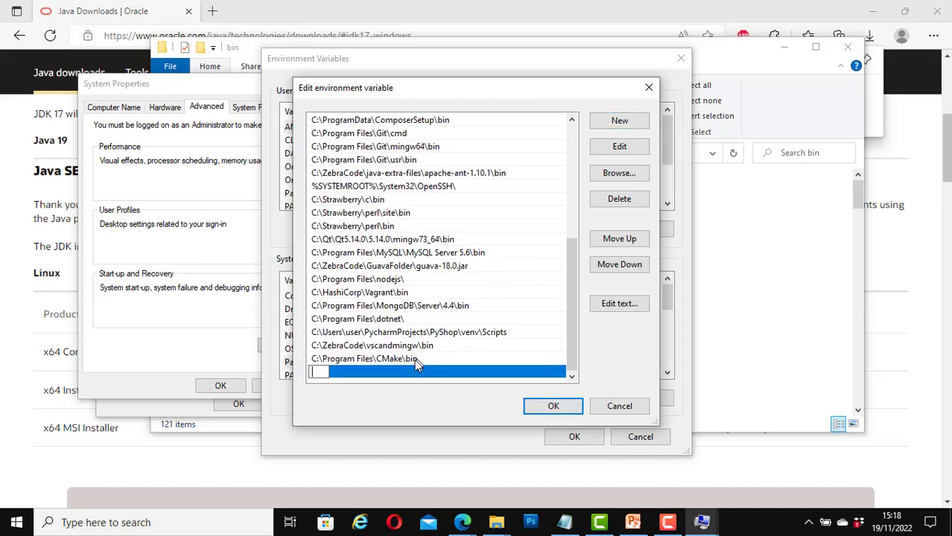
pyautogui.hotkey('ctrl', 'v')
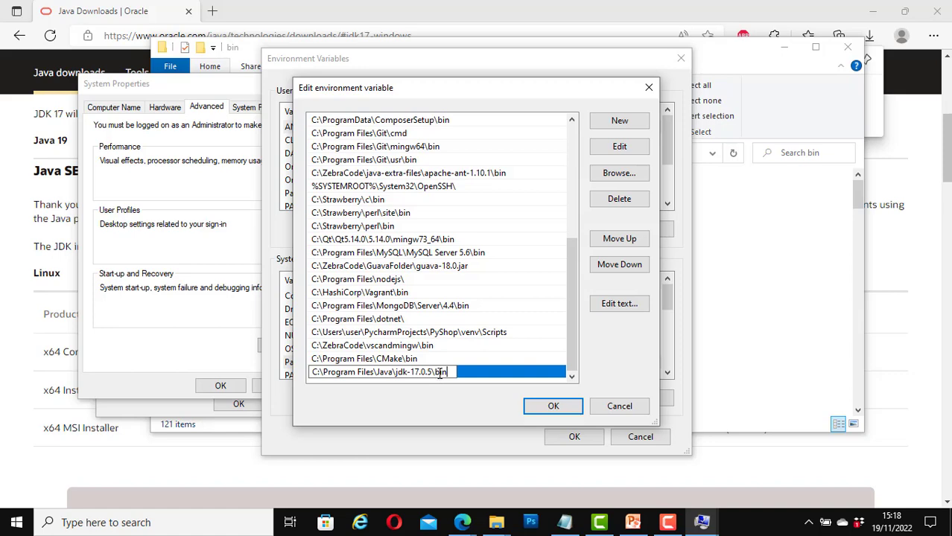
pyautogui.click(554, 407)
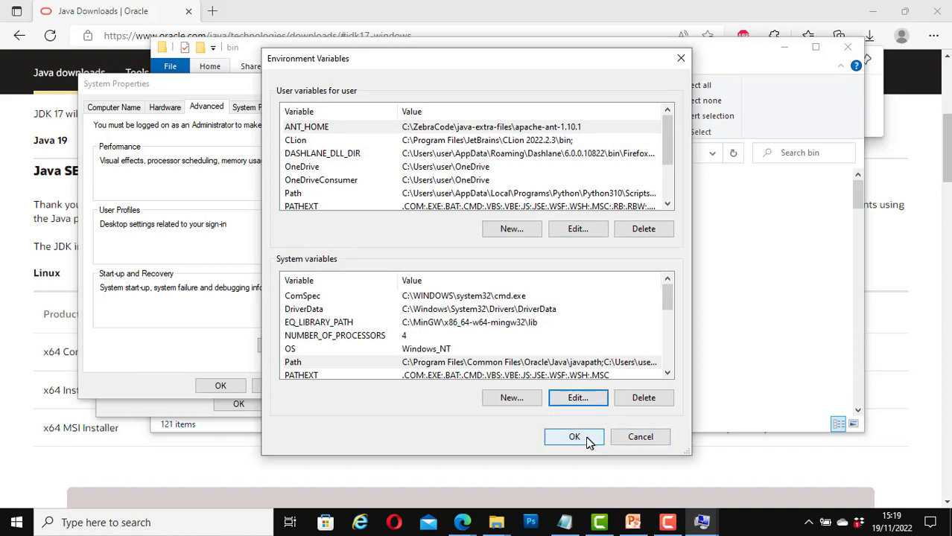
pyautogui.click(576, 438)
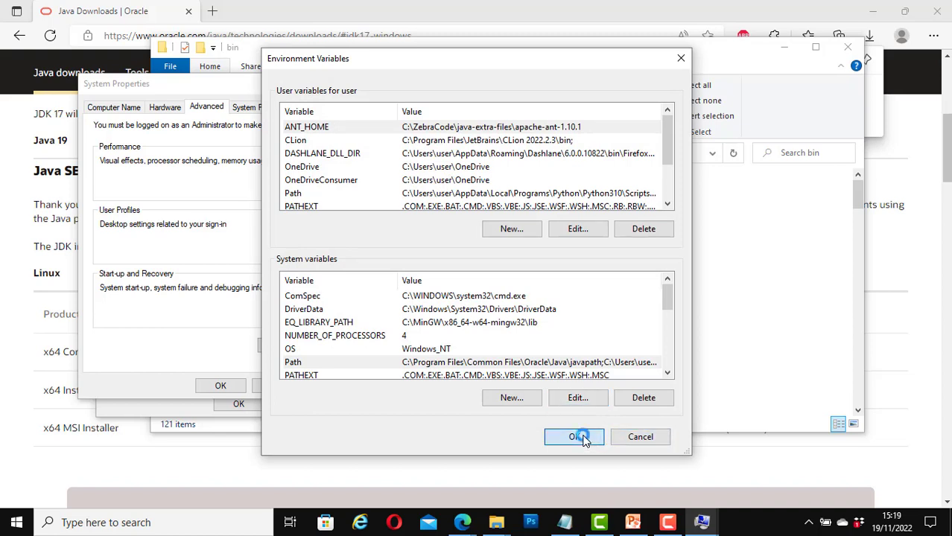
pyautogui.click(220, 387)
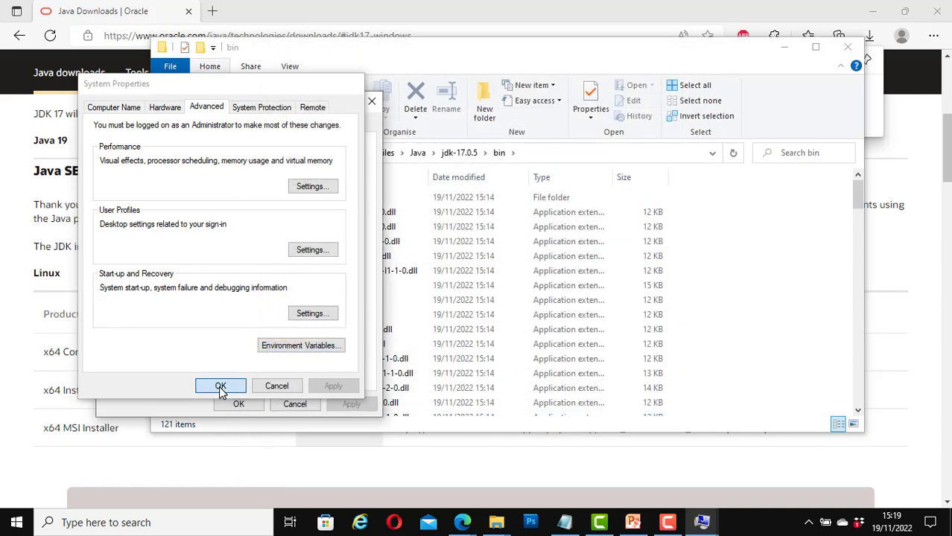
pyautogui.click(246, 406)
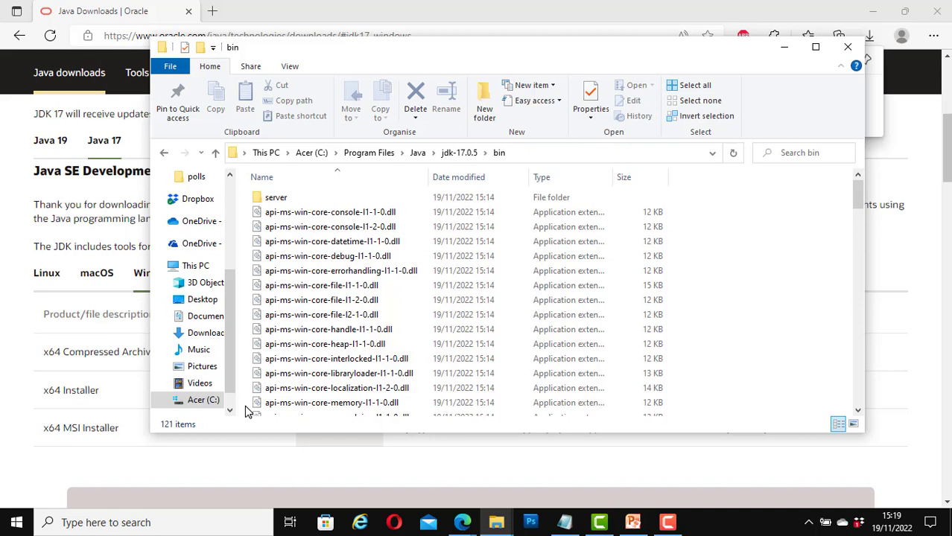
# Search Windows for "varia" and open the Environment Variables settings from the system properties
pyautogui.click(152, 523)
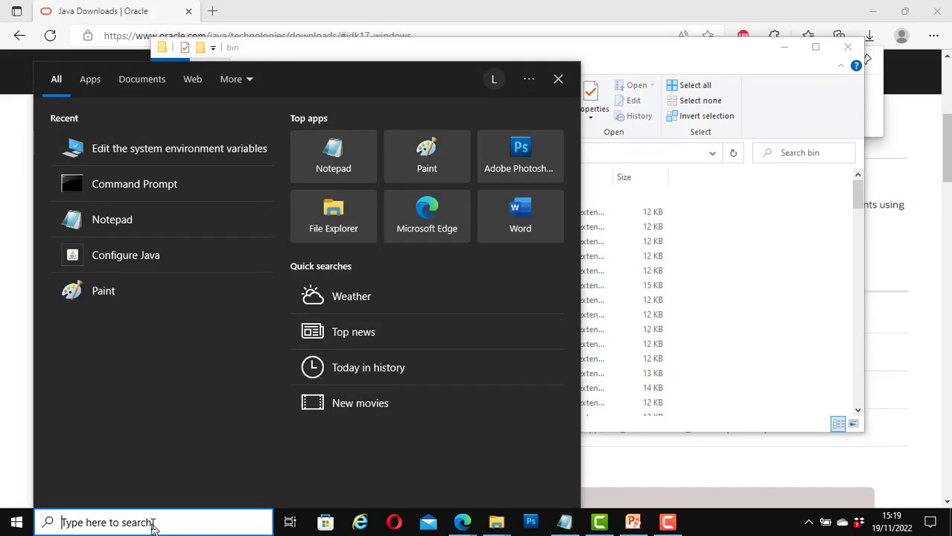
pyautogui.write('varia')
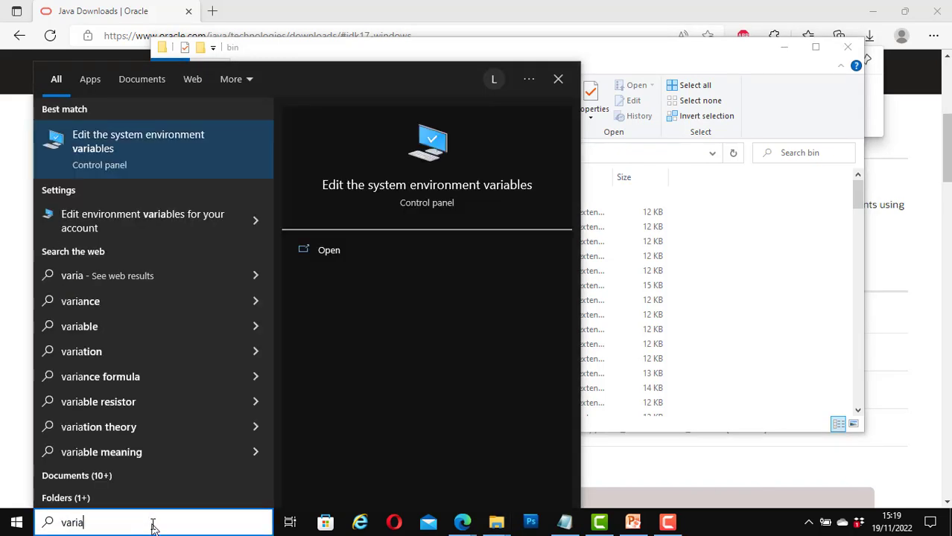
pyautogui.click(451, 192)
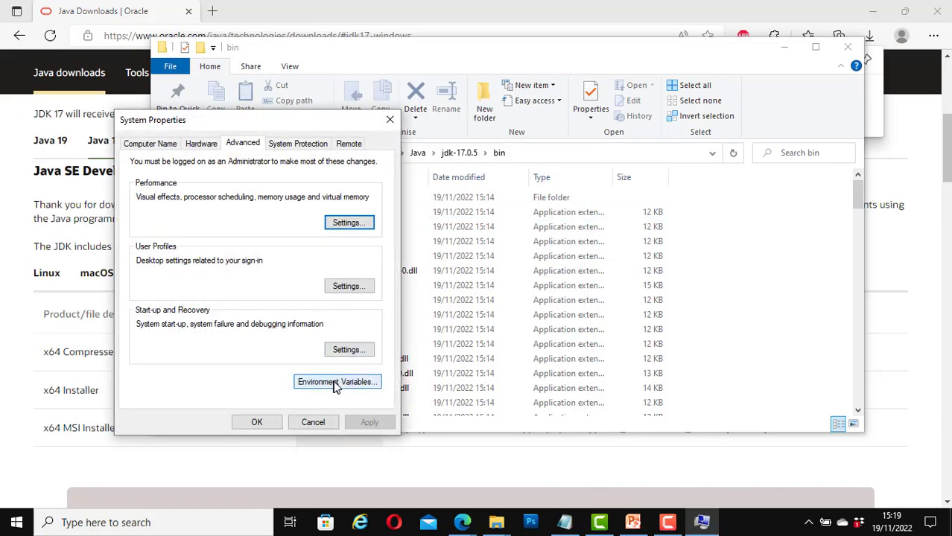
pyautogui.click(335, 383)
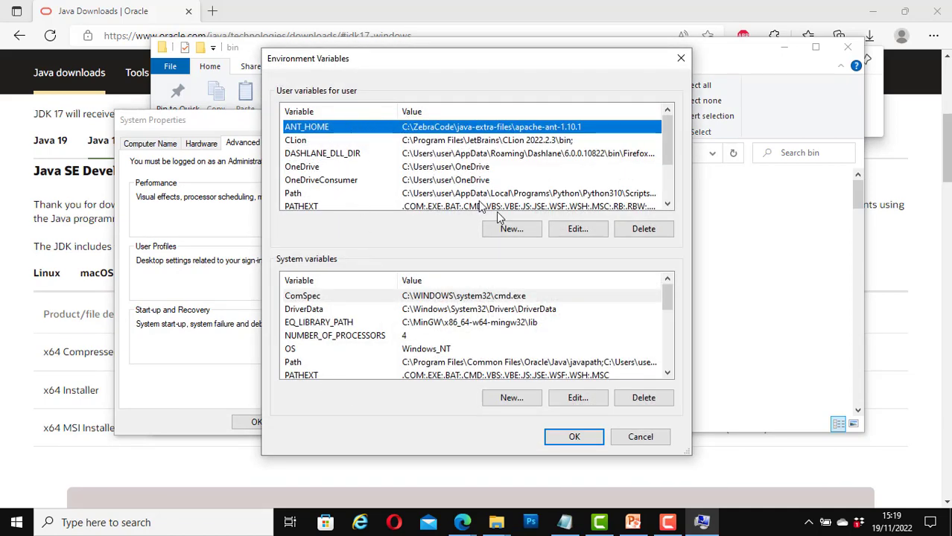
# Create a user variable JAVA_HOME with the value C:\Program Files\Java\jdk-17.0.5\bin and save the environment variable changes
pyautogui.click(511, 230)
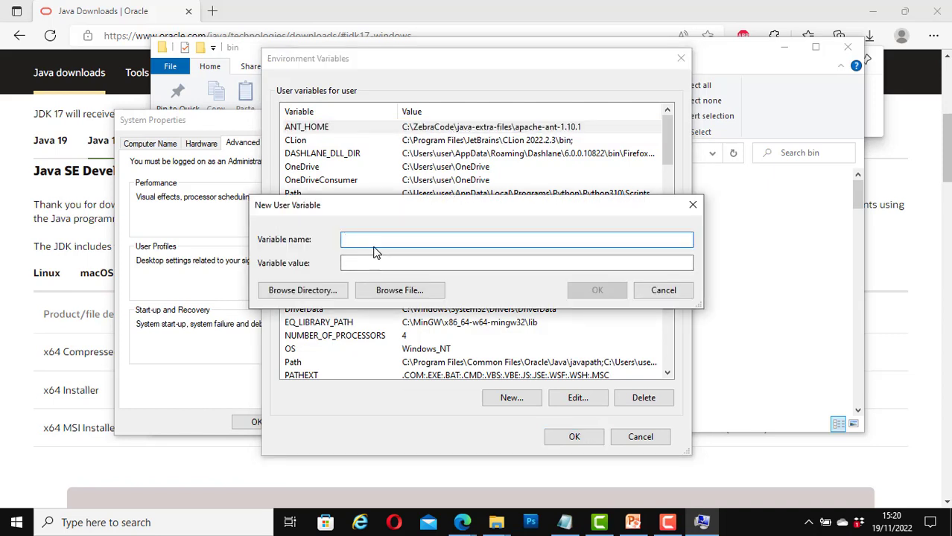
pyautogui.write('JAVA')
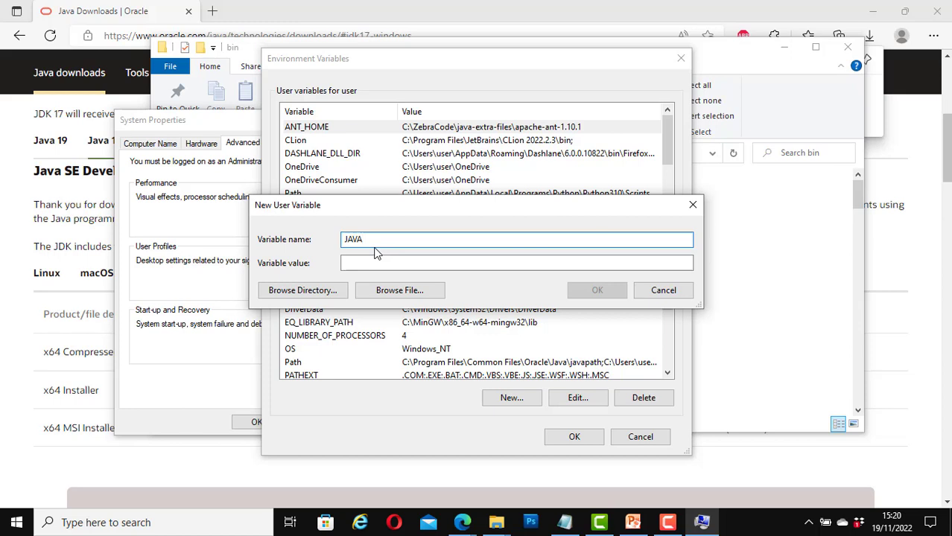
pyautogui.write('_HOME')
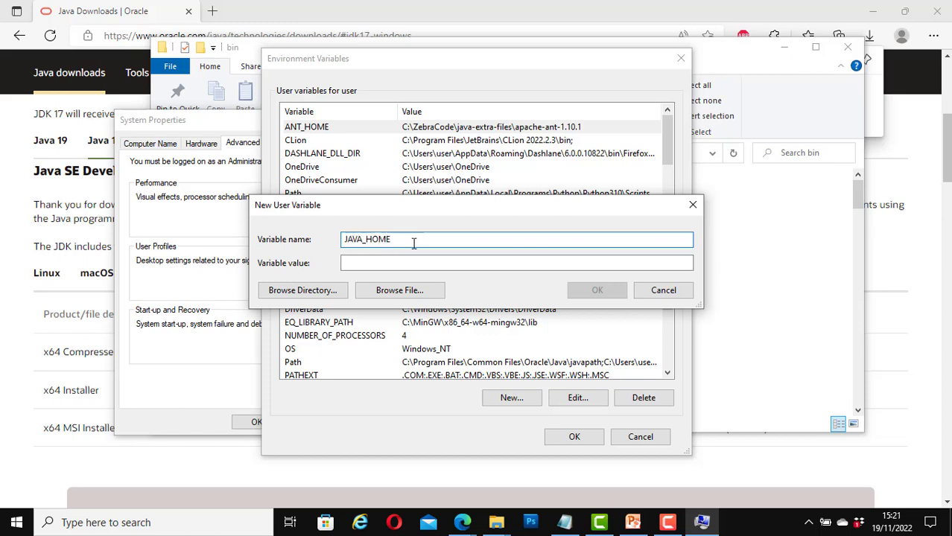
pyautogui.click(374, 264)
pyautogui.write('C:\\Program Files\\Java\\jdk-17.0.5\\bin')
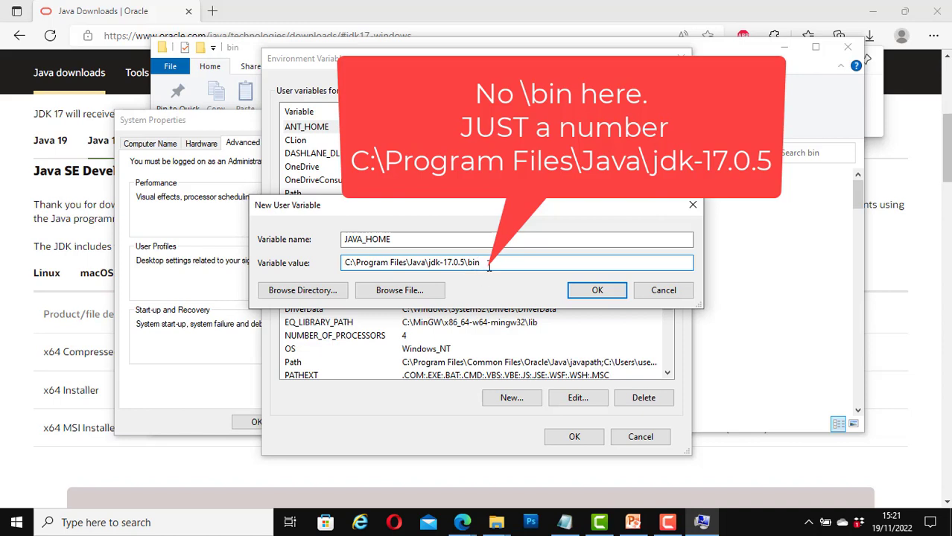
pyautogui.click(599, 290)
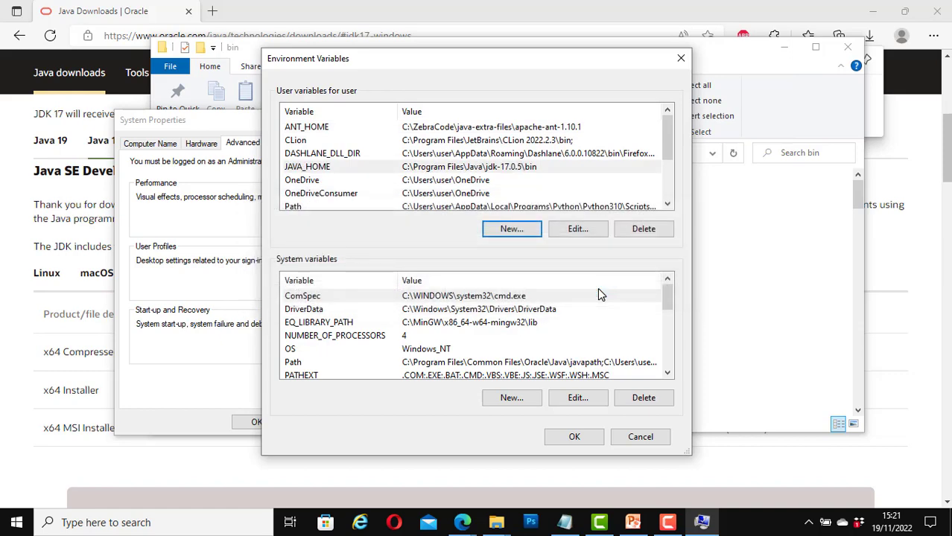
pyautogui.click(582, 439)
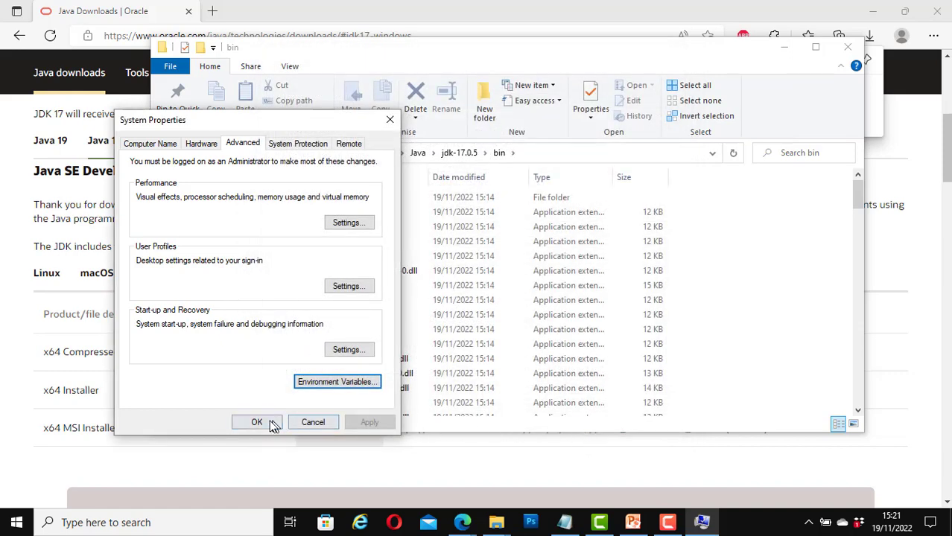
pyautogui.click(271, 423)
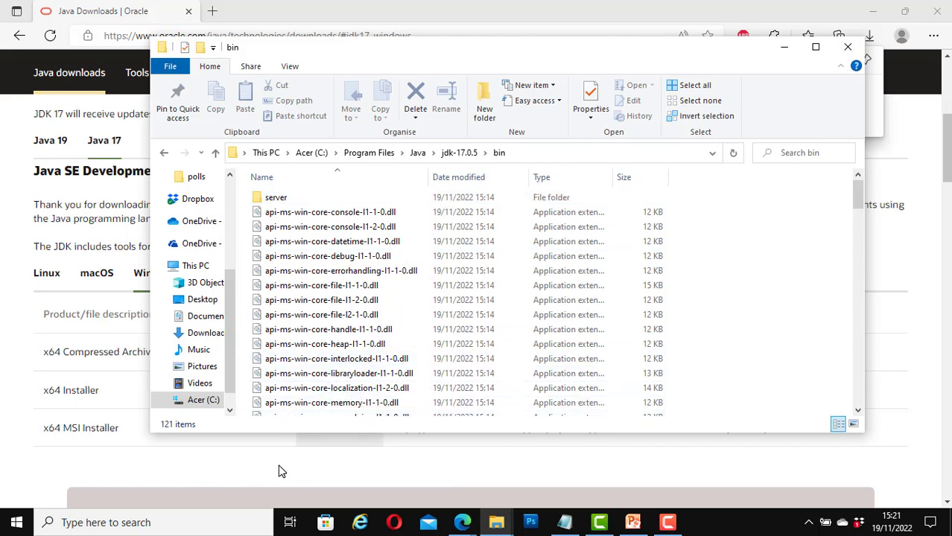
# Check the installed Java version with java --version in Command Prompt, and close Command Prompt and File Explorer when done
pyautogui.click(153, 523)
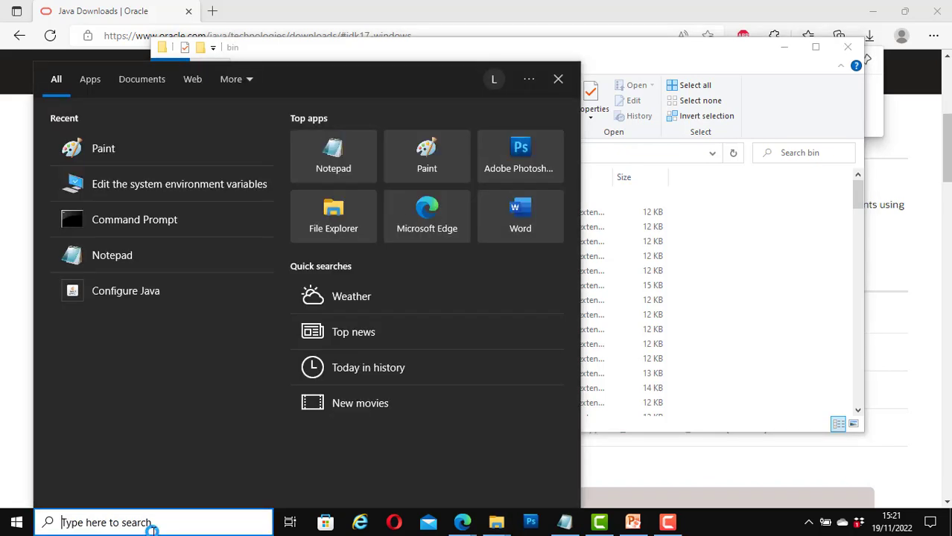
pyautogui.write('cmd')
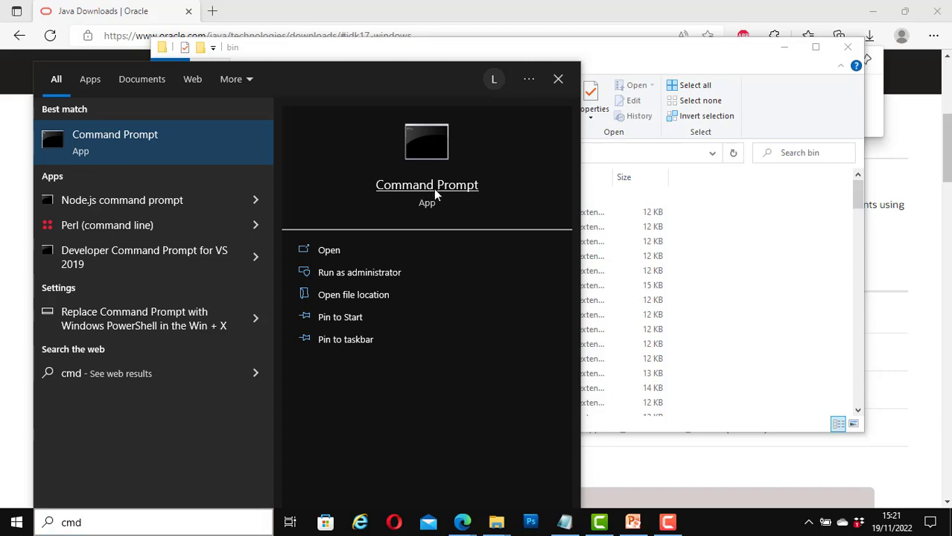
pyautogui.click(436, 194)
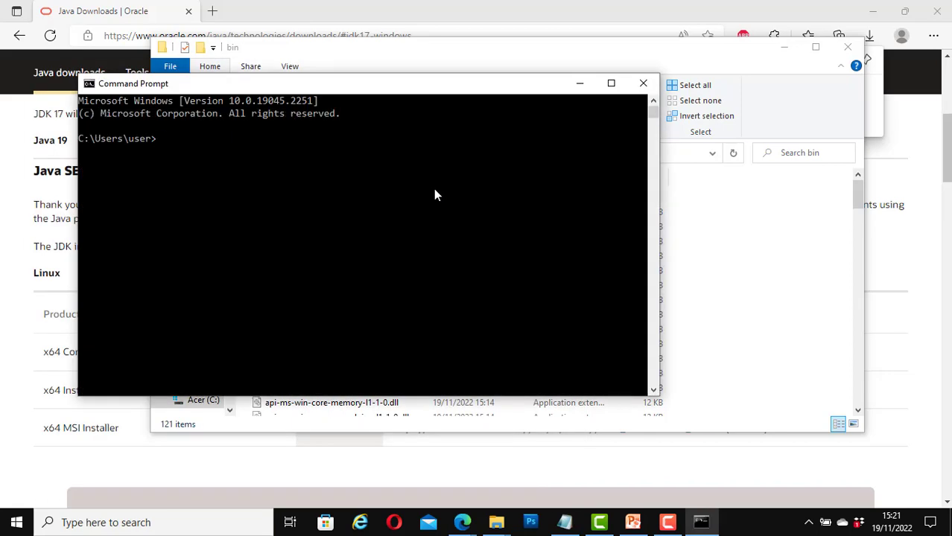
pyautogui.write('java --version')
pyautogui.press('Return')
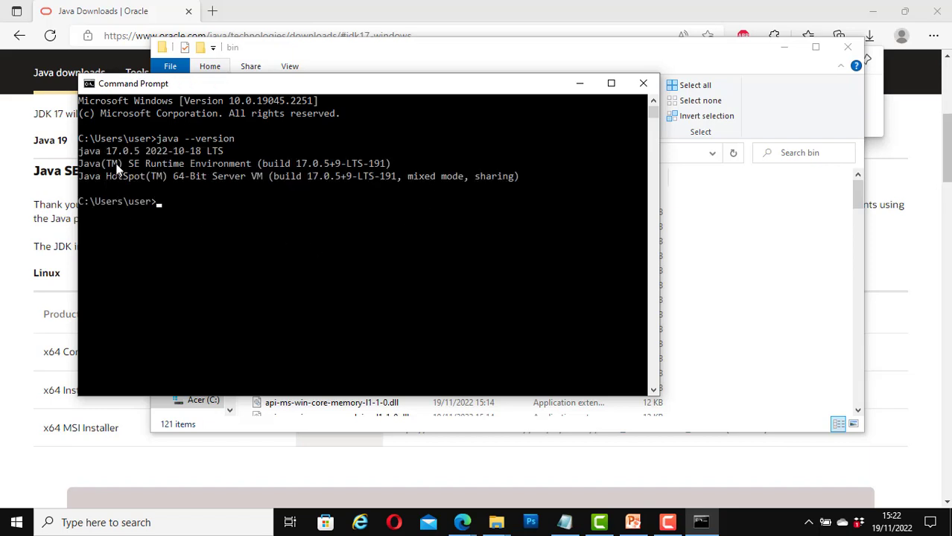
pyautogui.click(80, 152)
pyautogui.moveTo(79, 151); pyautogui.dragTo(135, 156)
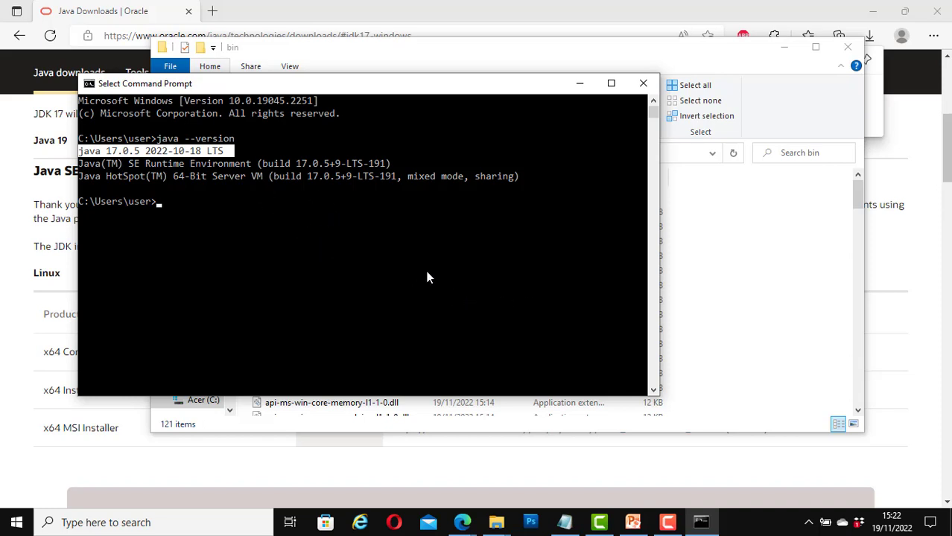
pyautogui.click(644, 84)
pyautogui.click(848, 49)
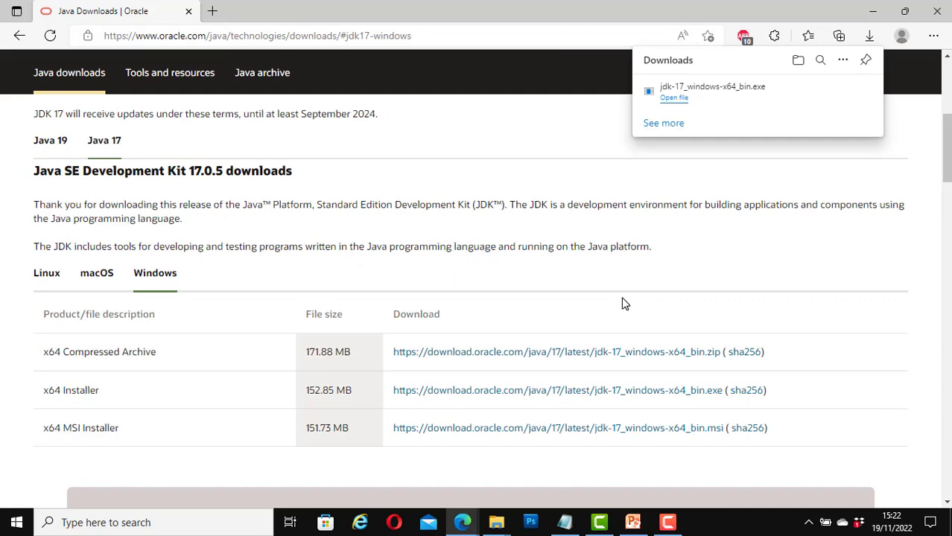
# From the Jenkins download page in the browser, open the Hardware and Software requirements in a new tab and view them
pyautogui.click(633, 522)
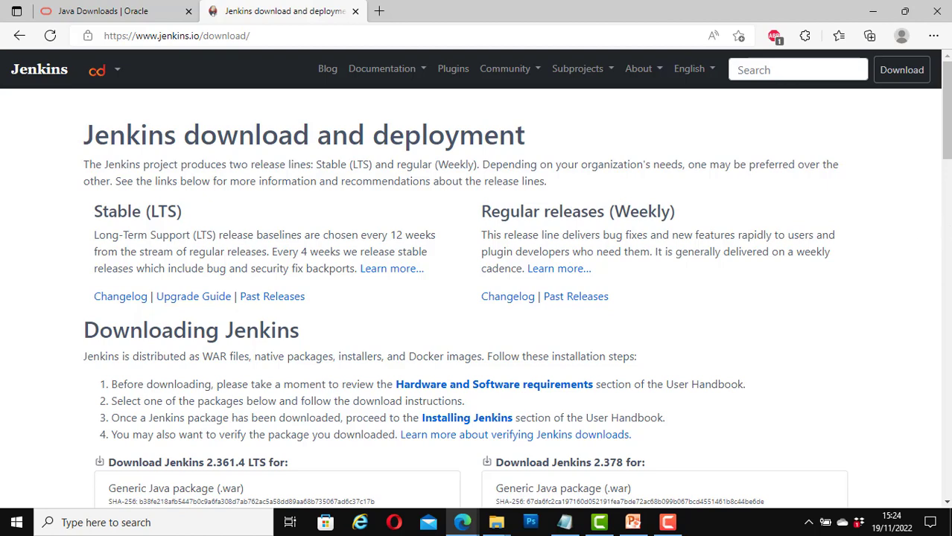
pyautogui.scroll(-2, 948, 164)
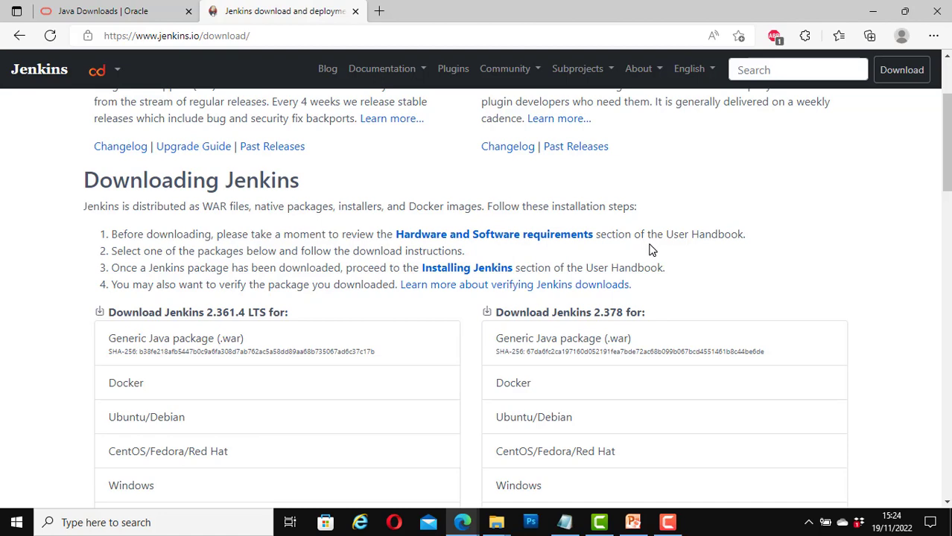
pyautogui.rightClick(477, 242)
pyautogui.click(518, 253)
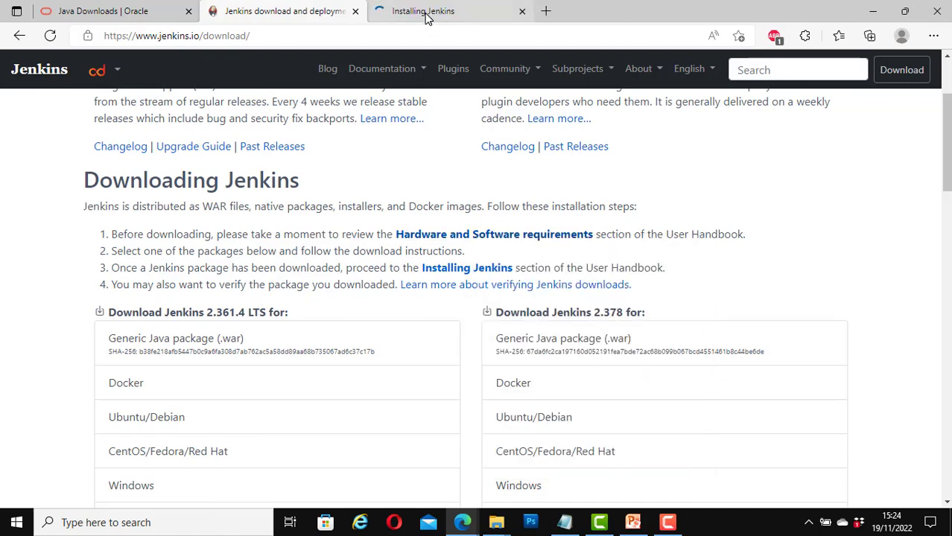
pyautogui.click(426, 15)
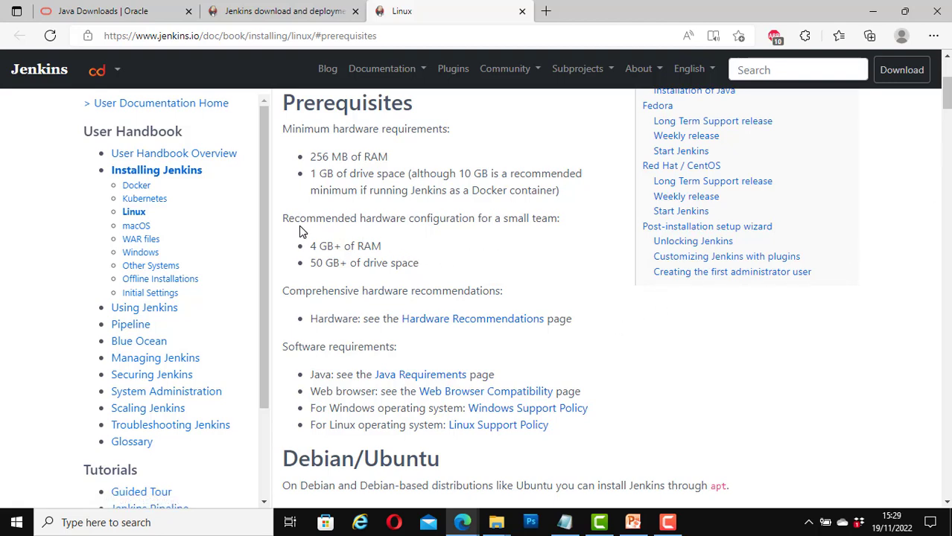
# Review the Windows installation prerequisites and the Java Requirements page, highlighting the sentence about other Java versions
pyautogui.click(147, 253)
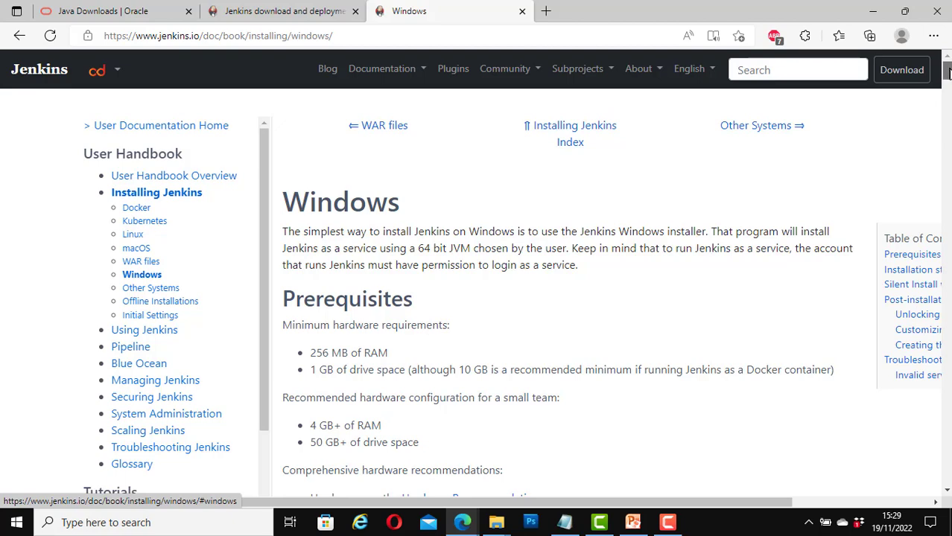
pyautogui.moveTo(945, 68); pyautogui.dragTo(946, 80)
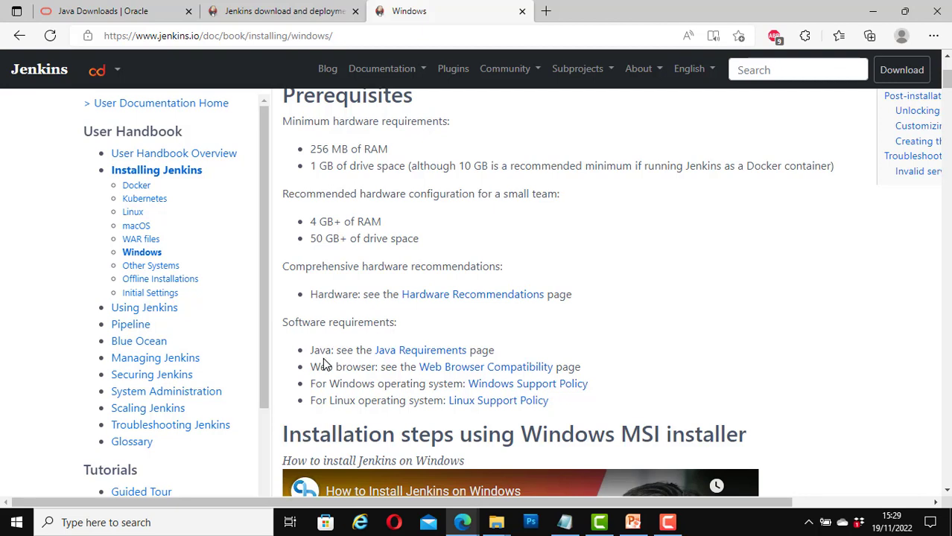
pyautogui.click(417, 351)
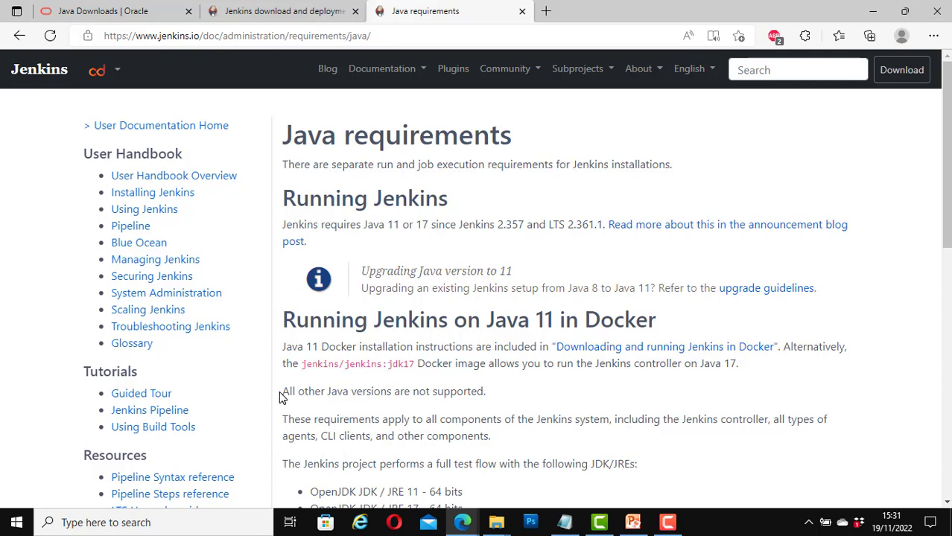
pyautogui.moveTo(284, 392); pyautogui.dragTo(487, 393)
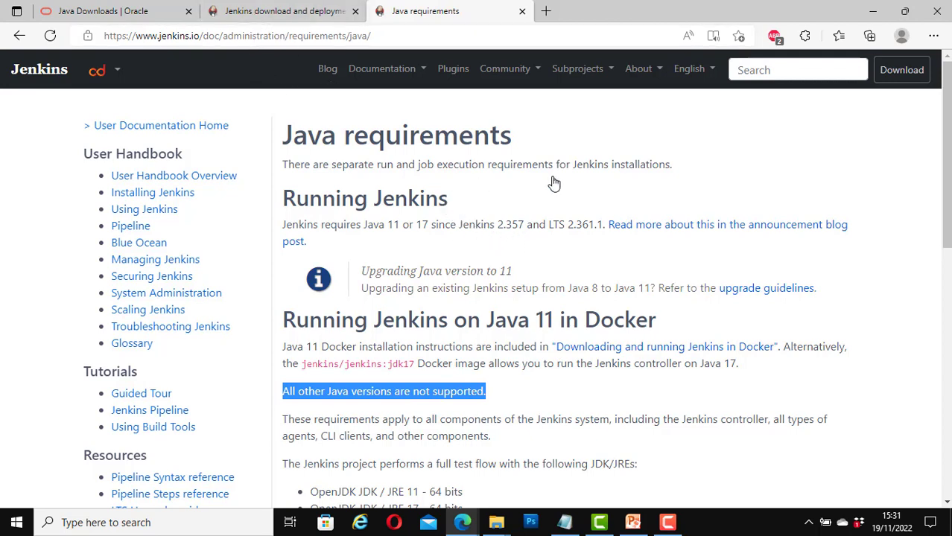
# Download the Jenkins 2.361.4 LTS installer for Windows and launch jenkins.msi from its download folder
pyautogui.click(272, 15)
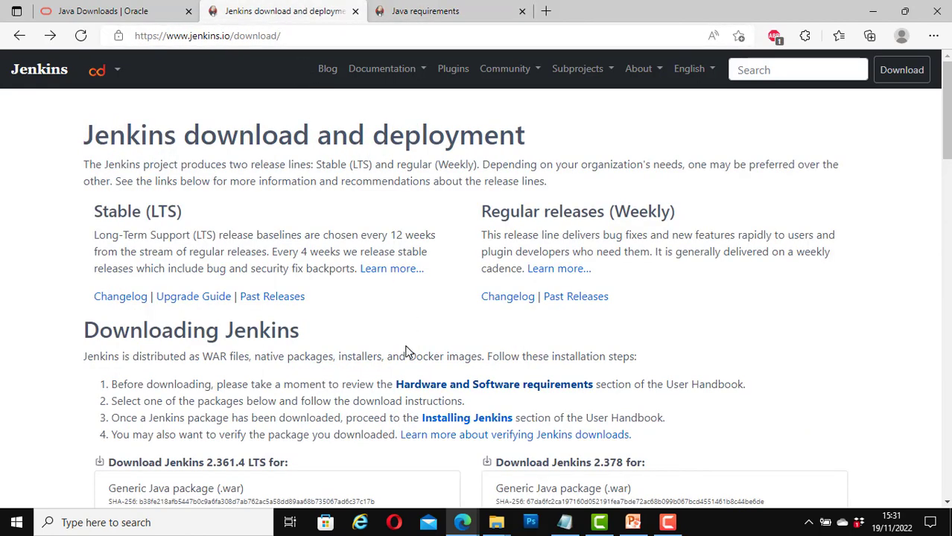
pyautogui.moveTo(947, 154); pyautogui.dragTo(947, 171)
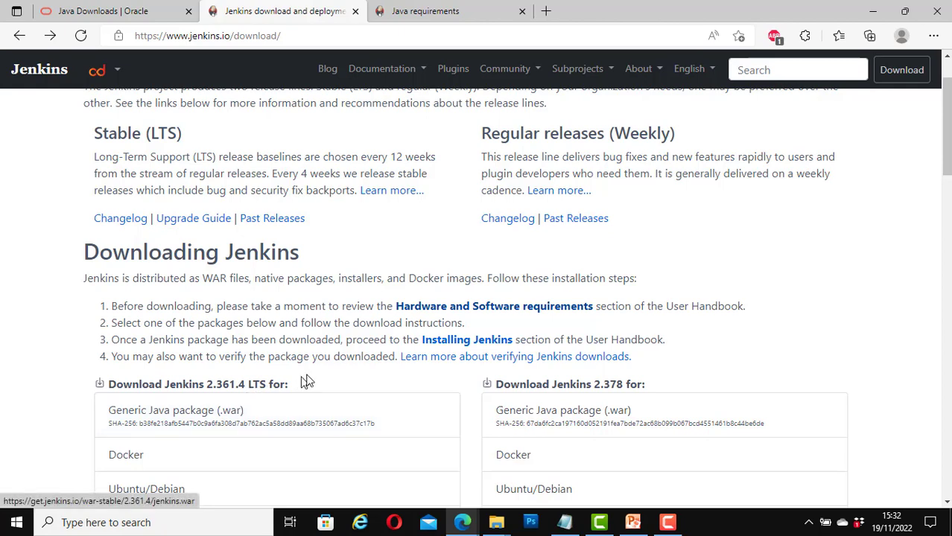
pyautogui.moveTo(948, 165); pyautogui.dragTo(948, 206)
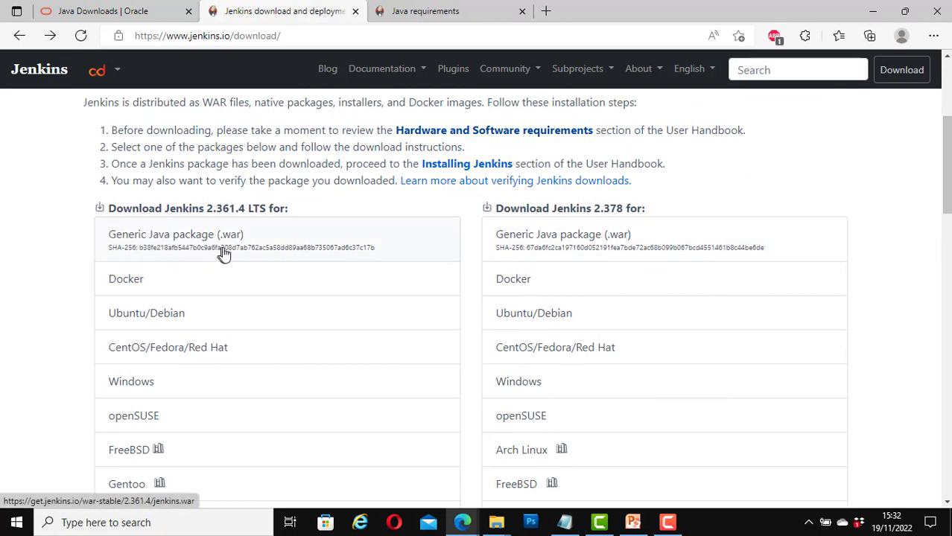
pyautogui.click(144, 387)
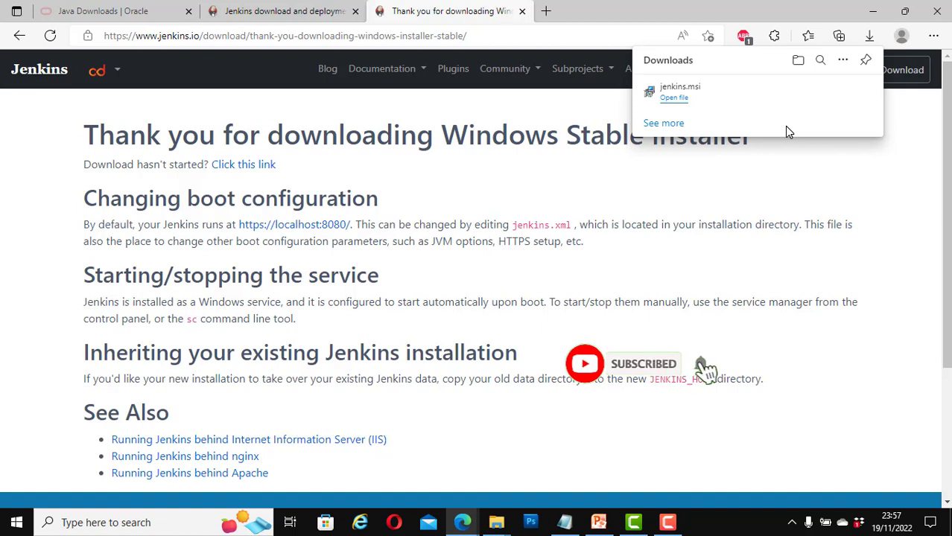
pyautogui.moveTo(822, 98)
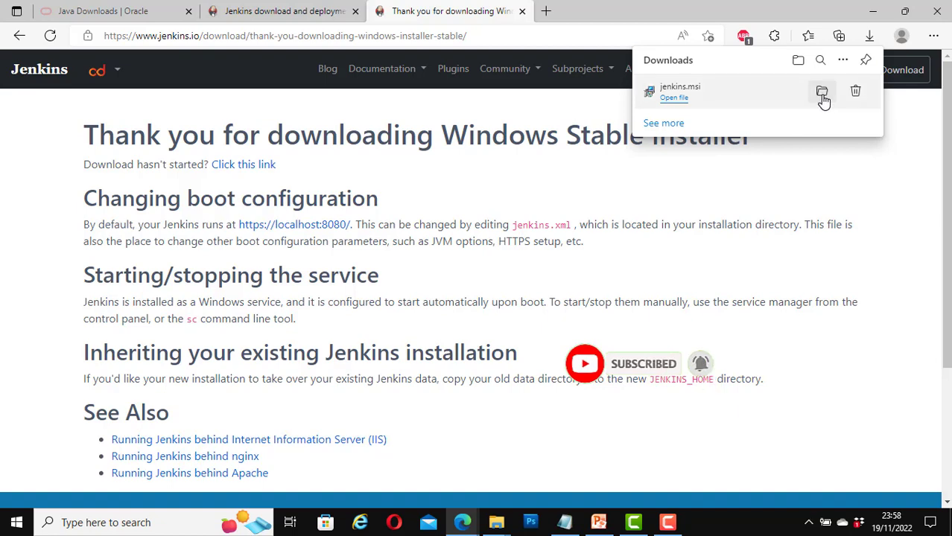
pyautogui.click(822, 93)
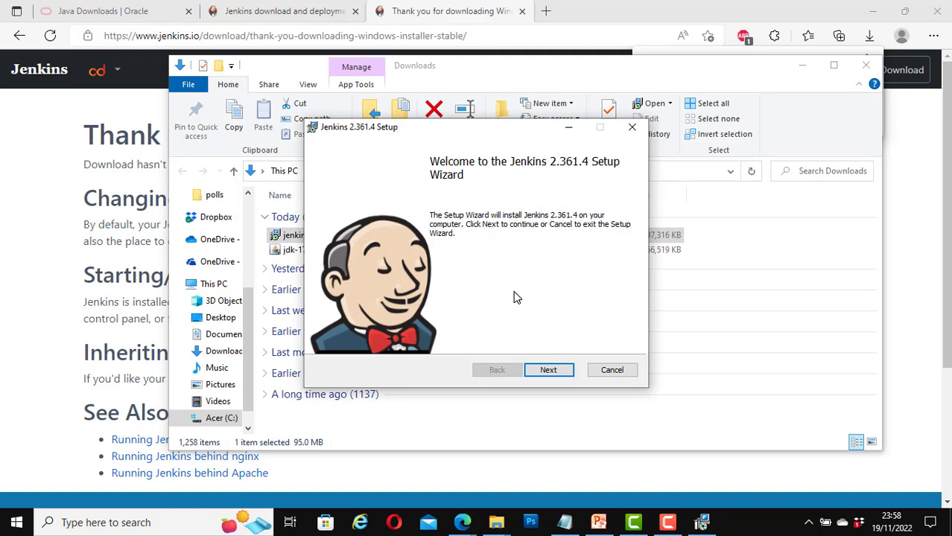
# Keep C:\Program Files\Jenkins\ as the destination folder and set the Jenkins service to run as LocalSystem
pyautogui.click(551, 371)
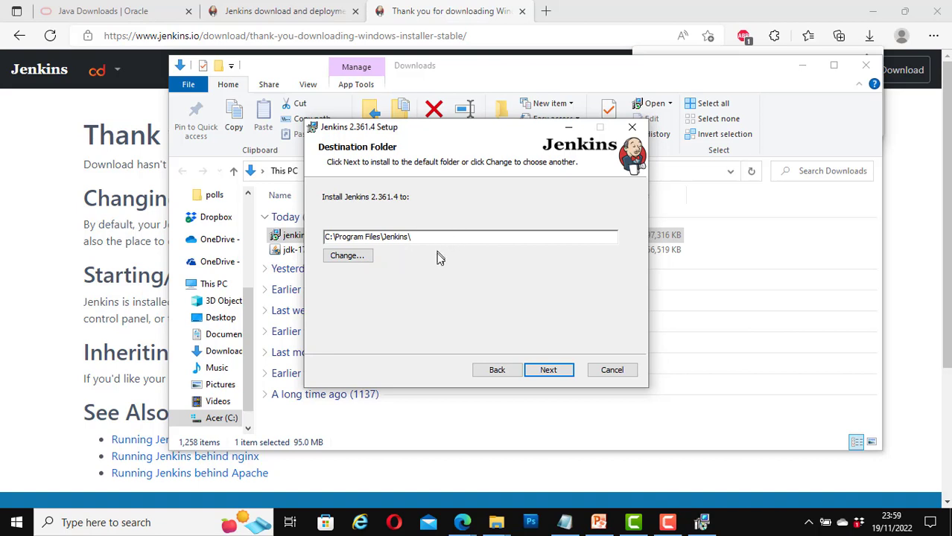
pyautogui.click(548, 368)
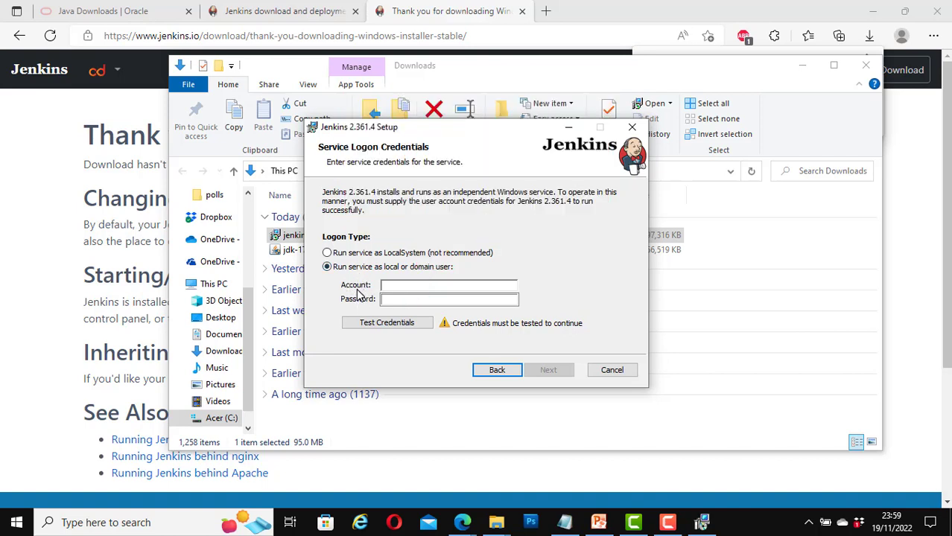
pyautogui.click(328, 253)
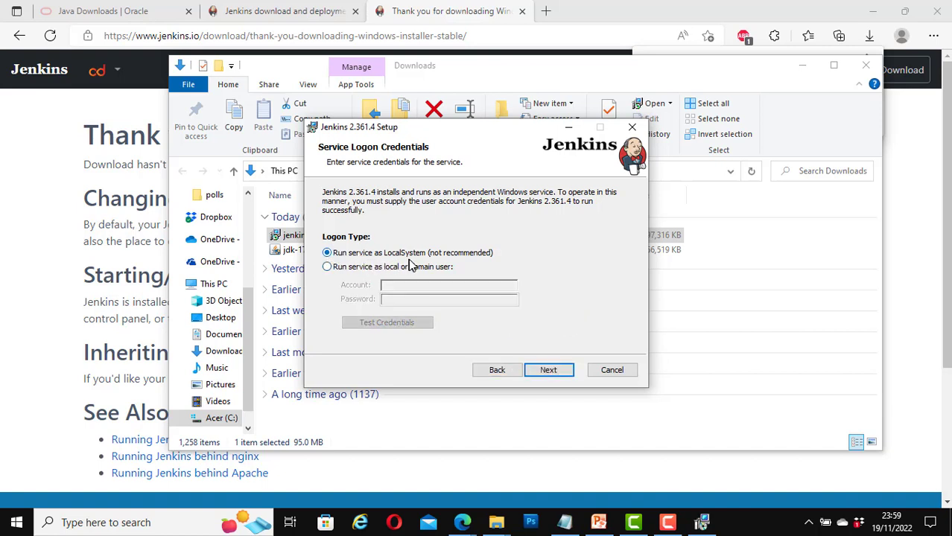
pyautogui.click(554, 371)
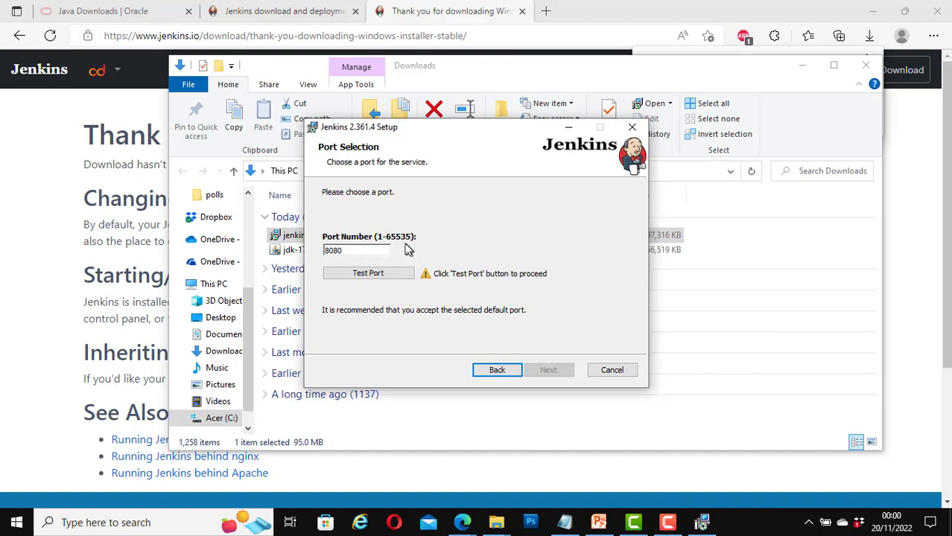
# Test port 8080 for the Jenkins service and keep C:\Program Files\Java\jdk-17.0.5\ as the Java home directory
pyautogui.click(382, 275)
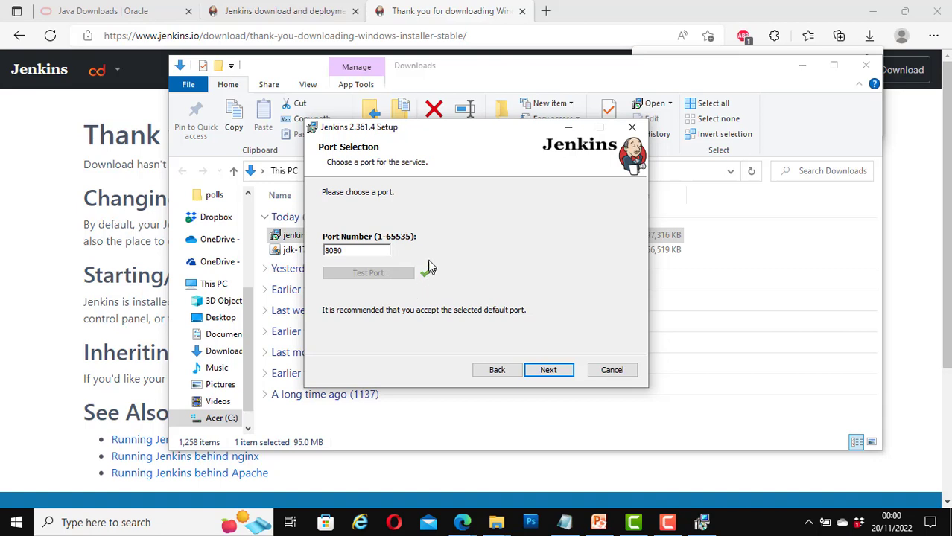
pyautogui.click(555, 376)
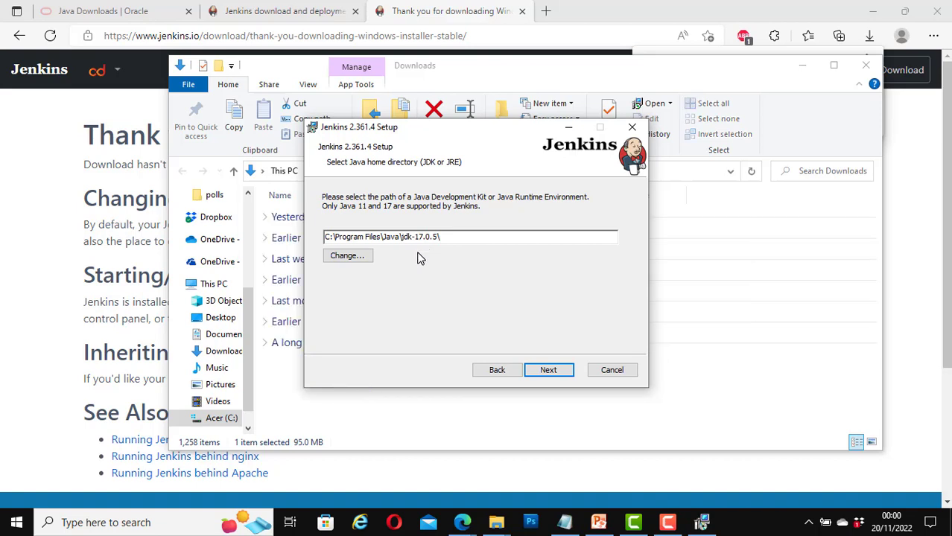
pyautogui.click(549, 370)
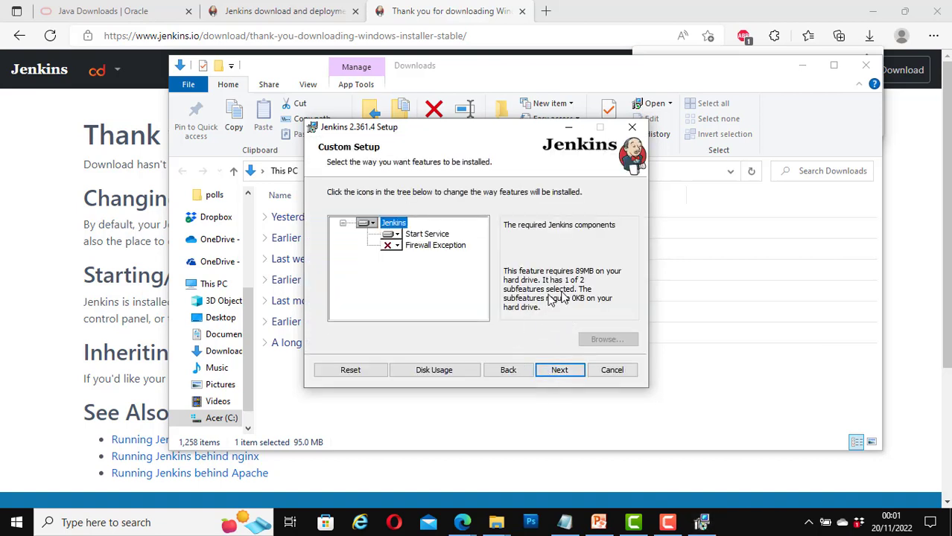
# Install Jenkins 2.361.4 with the default feature selection and finish the setup wizard
pyautogui.click(563, 370)
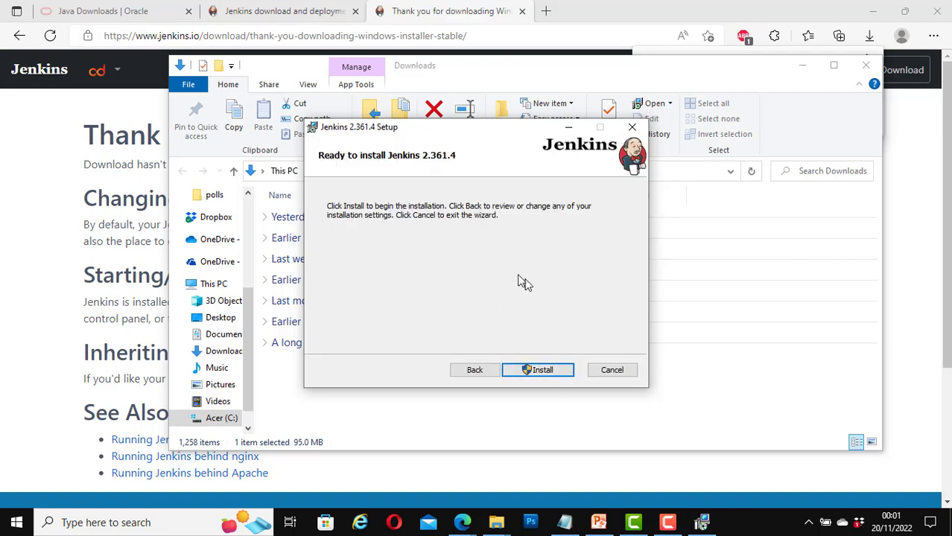
pyautogui.click(546, 375)
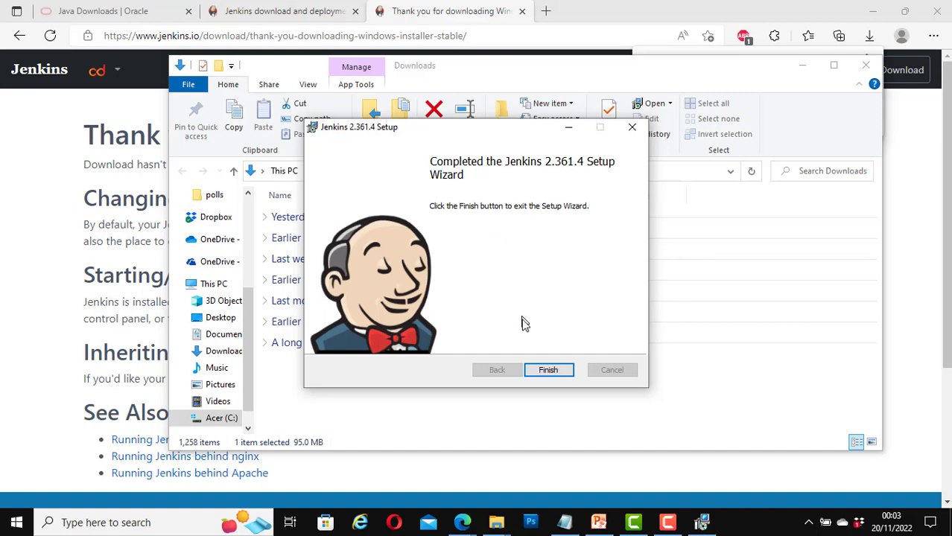
pyautogui.click(551, 370)
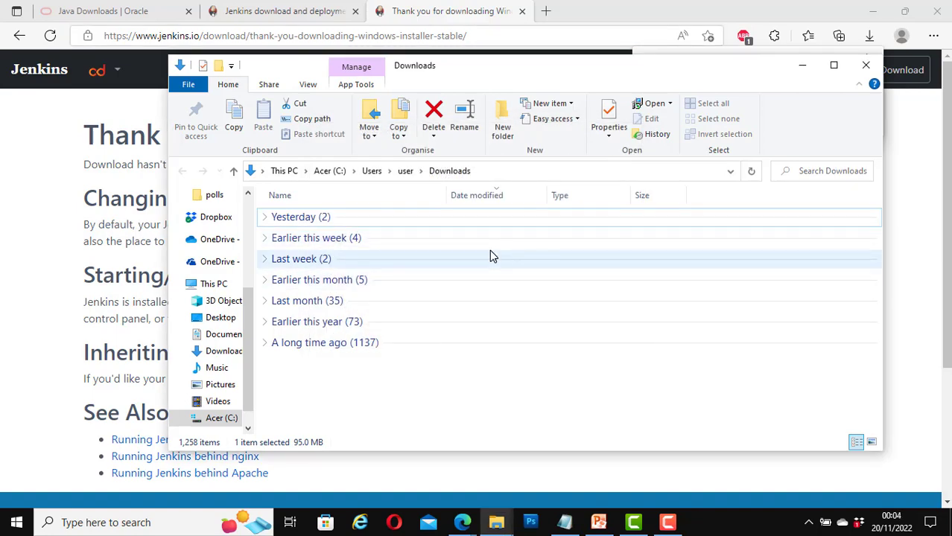
pyautogui.click(436, 12)
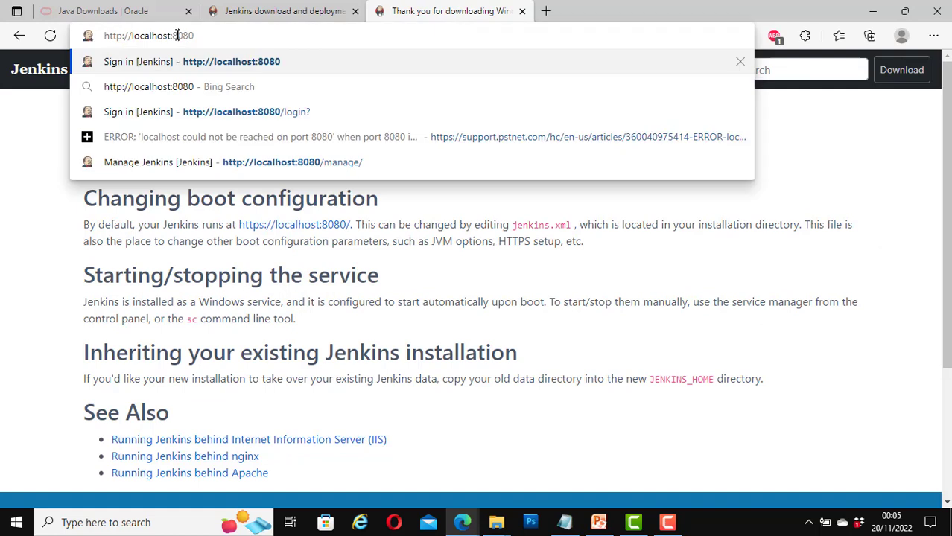
pyautogui.tripleClick(178, 37)
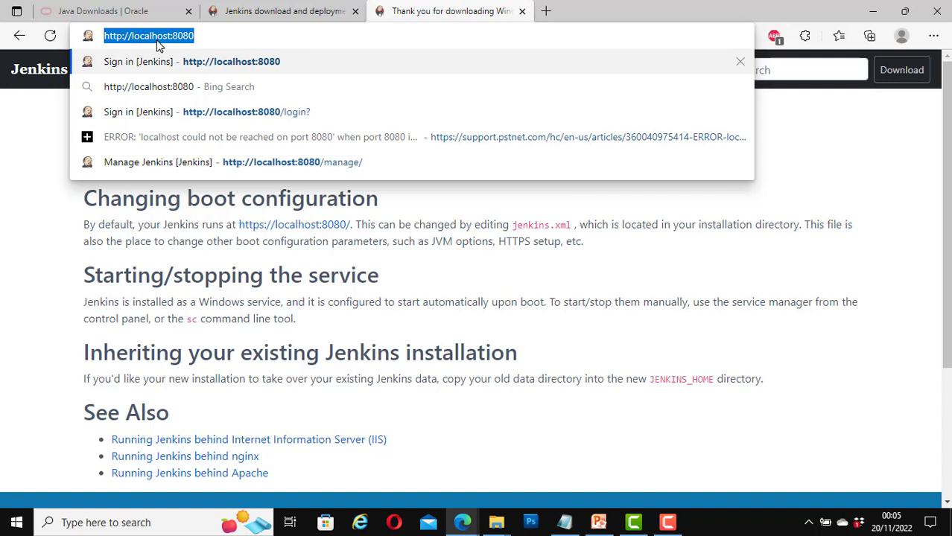
pyautogui.click(196, 39)
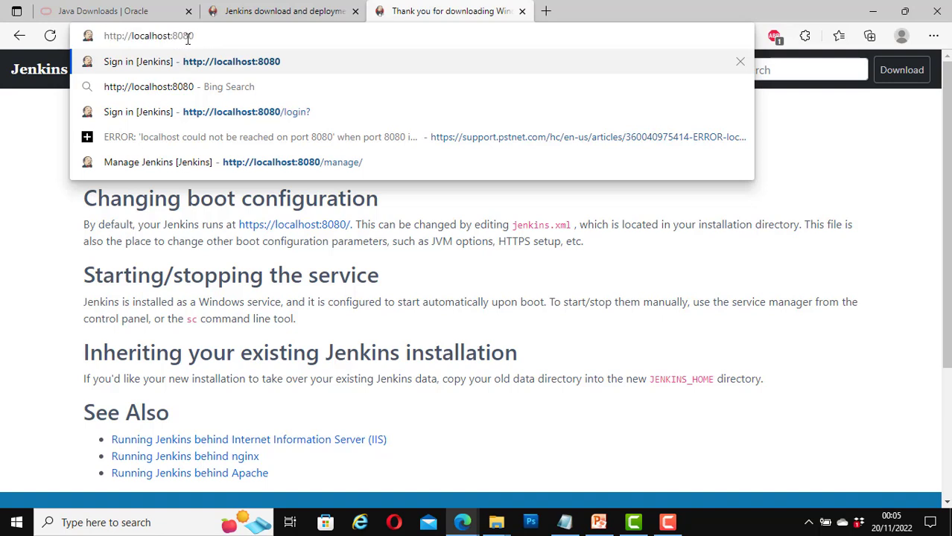
pyautogui.doubleClick(187, 37)
pyautogui.click(223, 35)
pyautogui.press('Return')
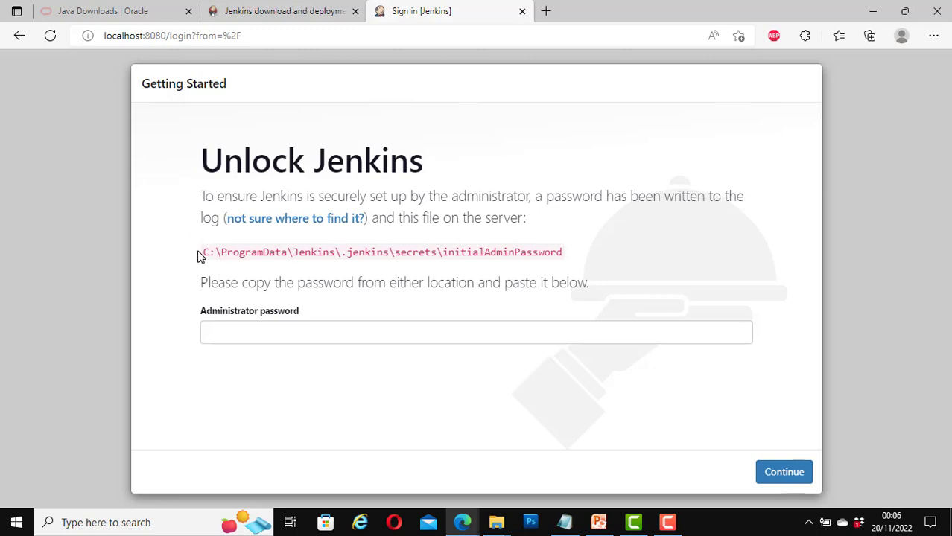
# Highlight the initialAdminPassword file path on the Unlock Jenkins page and open a new File Explorer window beside it
pyautogui.moveTo(202, 253); pyautogui.dragTo(567, 256)
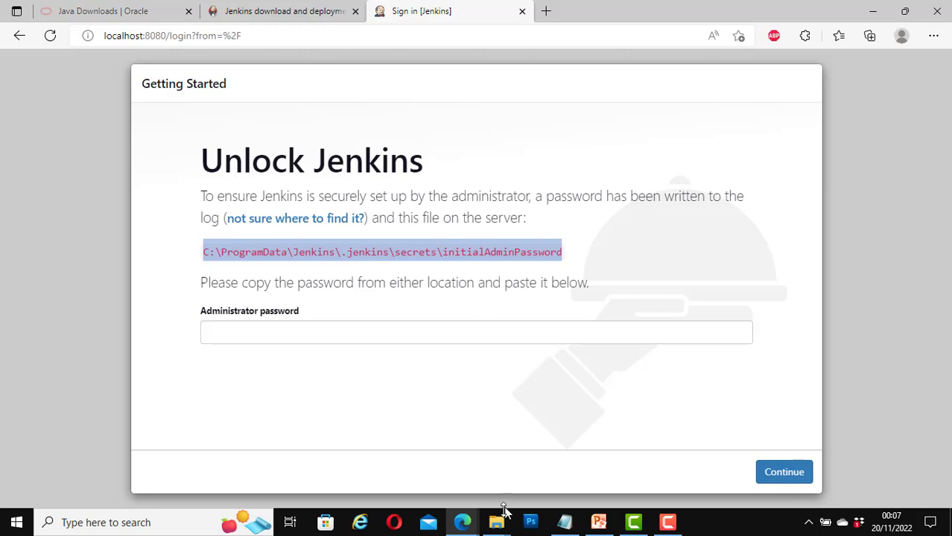
pyautogui.moveTo(506, 512)
pyautogui.click(514, 454)
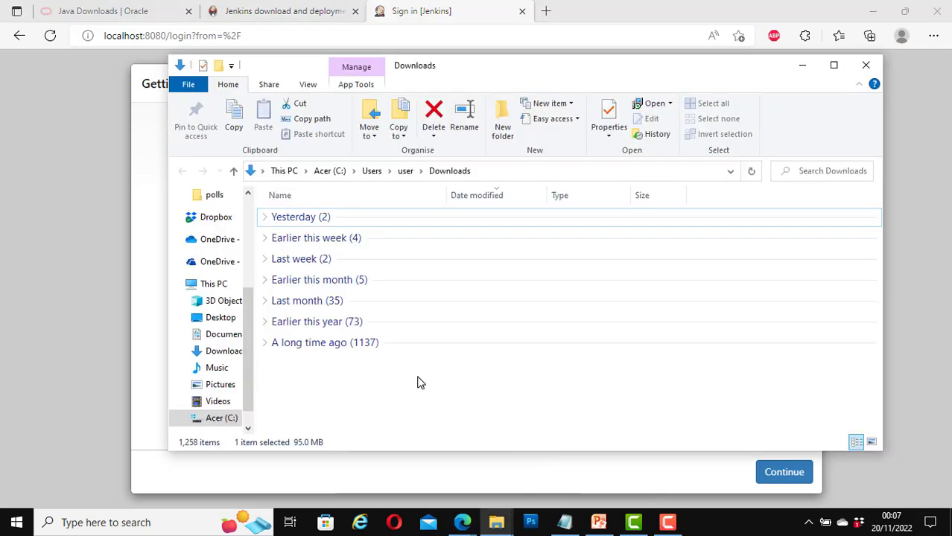
pyautogui.click(188, 87)
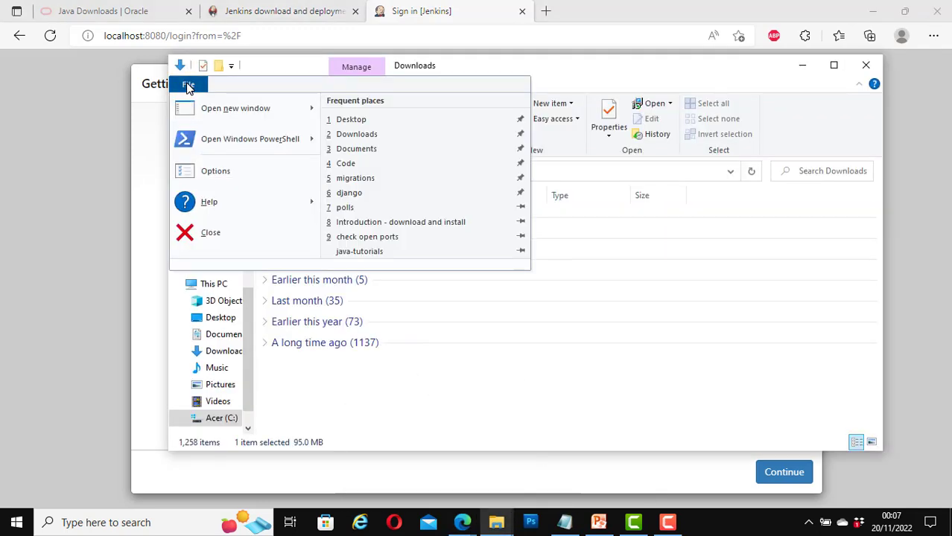
pyautogui.click(228, 110)
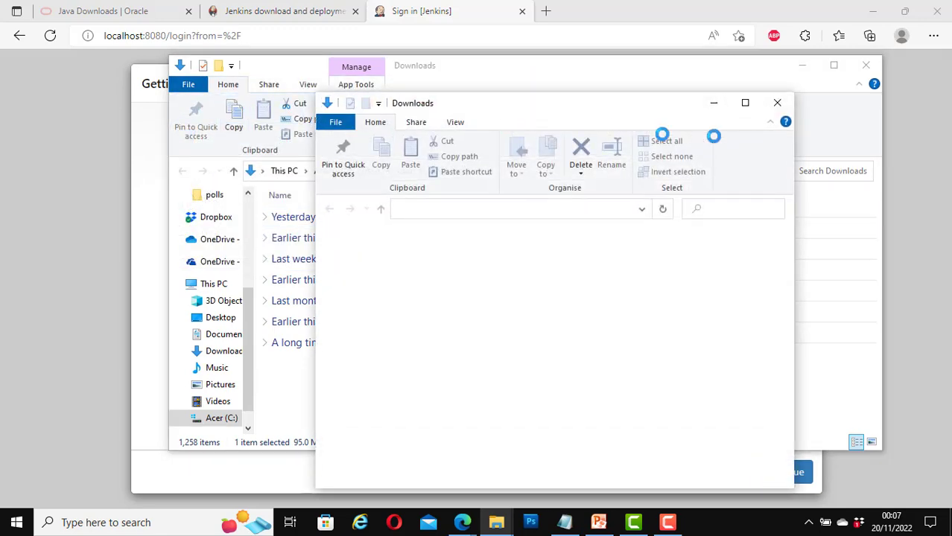
pyautogui.click(804, 73)
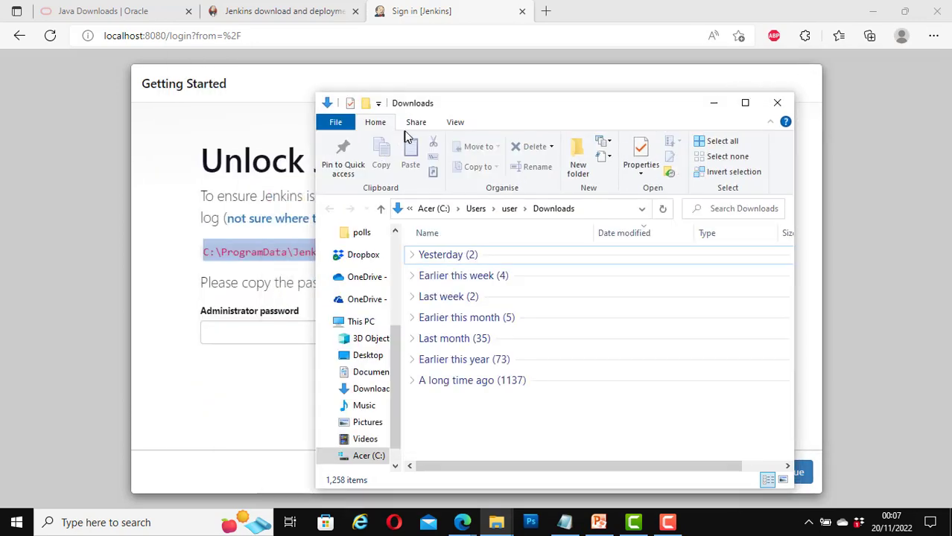
pyautogui.moveTo(506, 110); pyautogui.dragTo(642, 85)
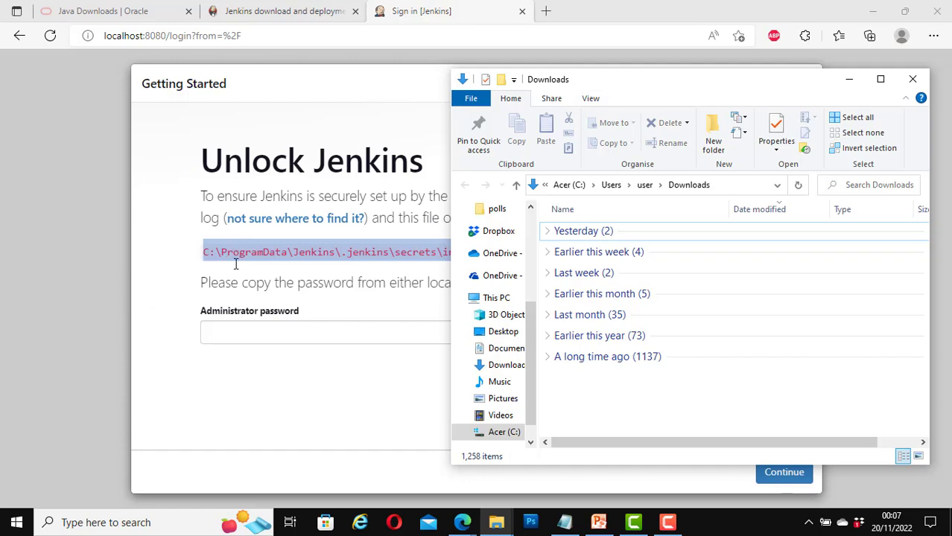
# Browse to the folder C:\ProgramData\Jenkins\.jenkins\secrets in File Explorer
pyautogui.click(504, 435)
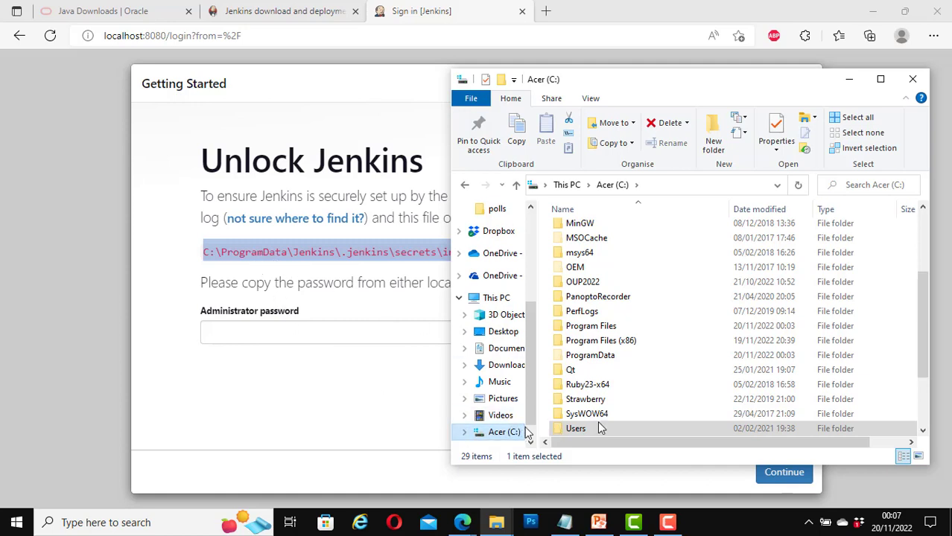
pyautogui.doubleClick(596, 361)
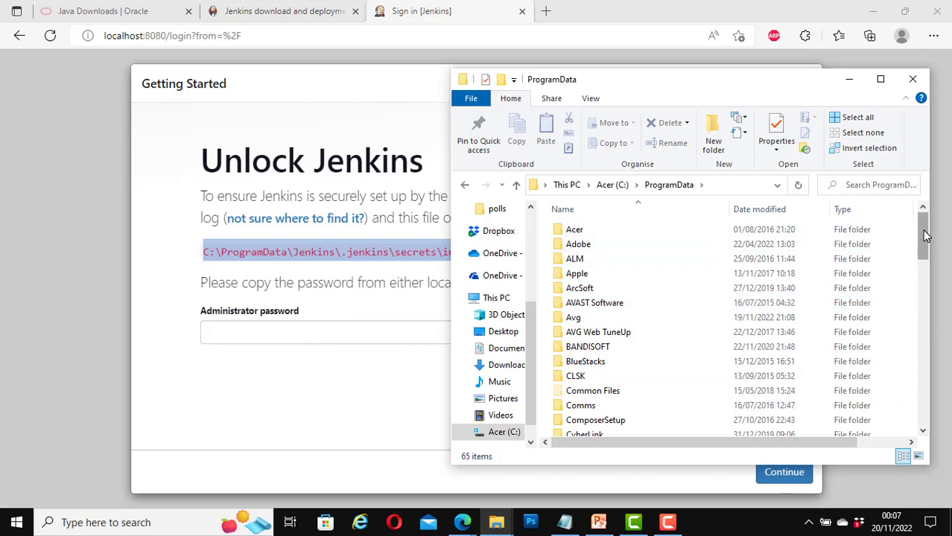
pyautogui.moveTo(926, 237); pyautogui.dragTo(931, 298)
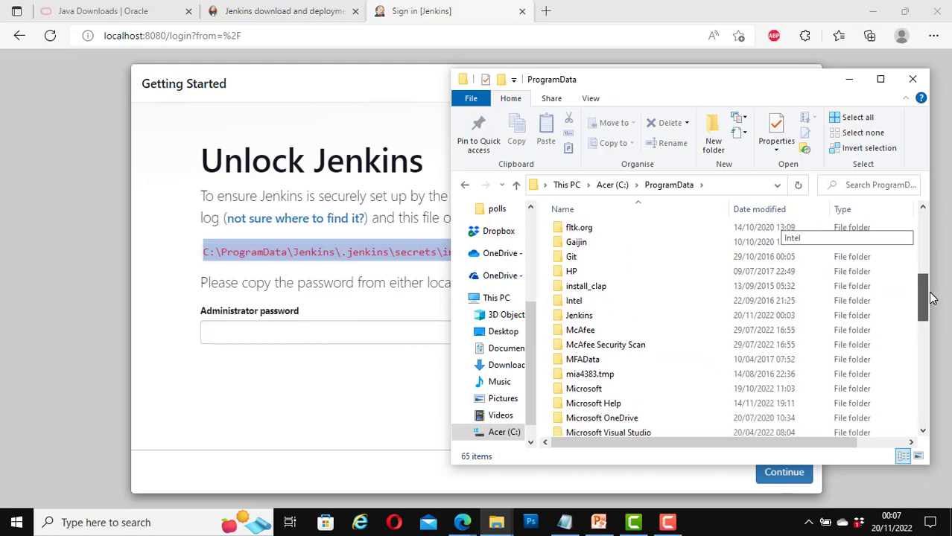
pyautogui.doubleClick(593, 318)
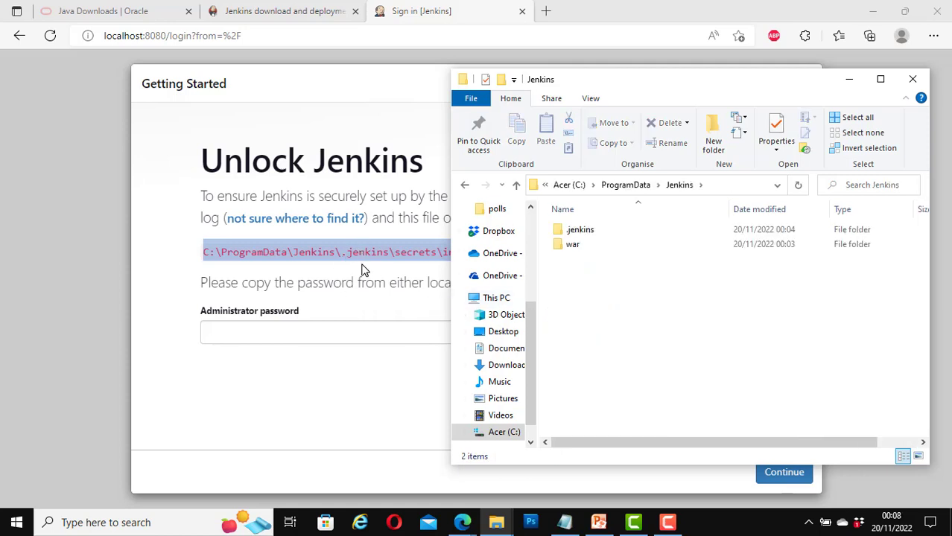
pyautogui.doubleClick(580, 231)
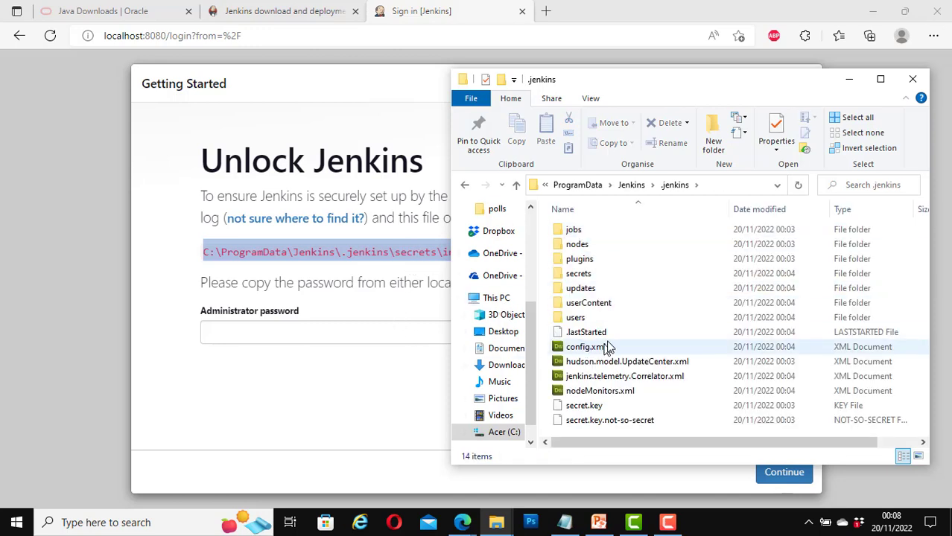
pyautogui.doubleClick(579, 275)
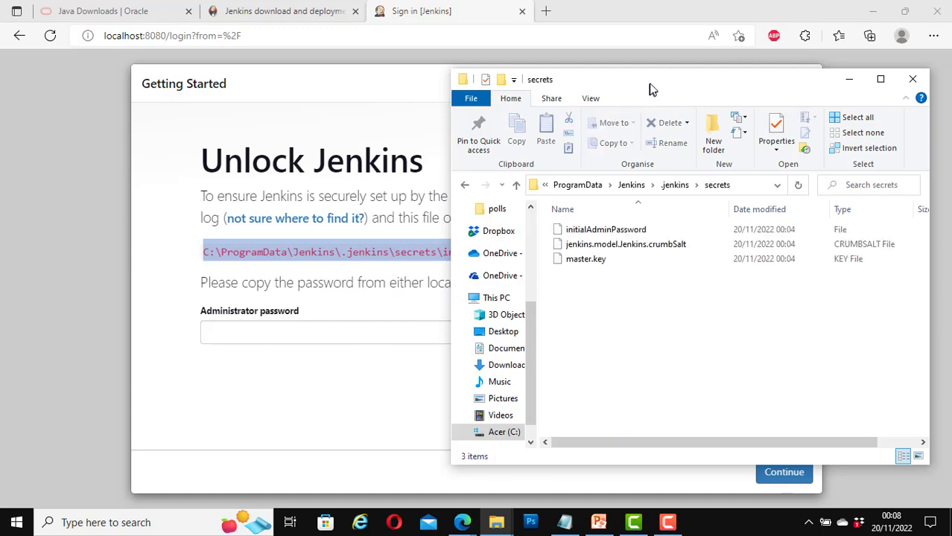
# Reposition the secrets folder window and open the initialAdminPassword file with Notepad
pyautogui.moveTo(648, 90); pyautogui.dragTo(426, 292)
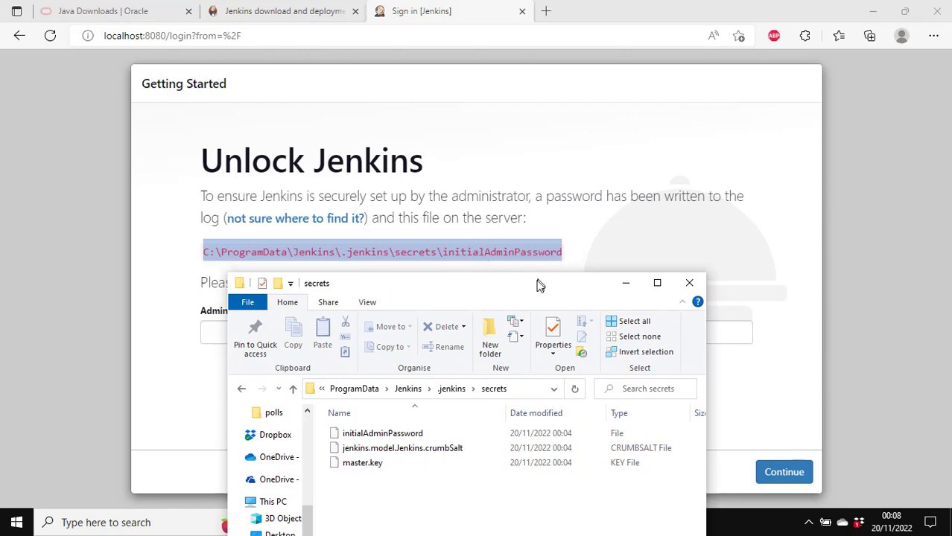
pyautogui.moveTo(534, 270); pyautogui.dragTo(582, 103)
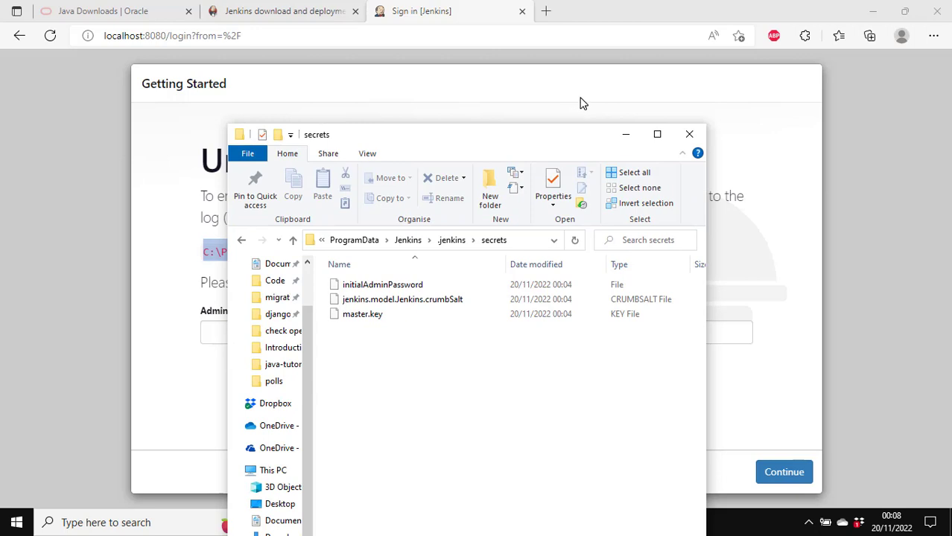
pyautogui.click(362, 286)
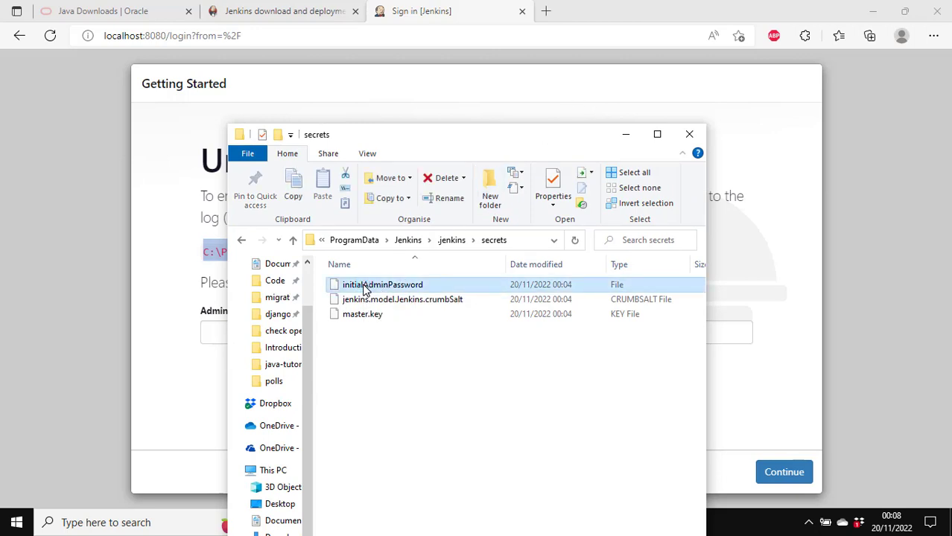
pyautogui.rightClick(364, 288)
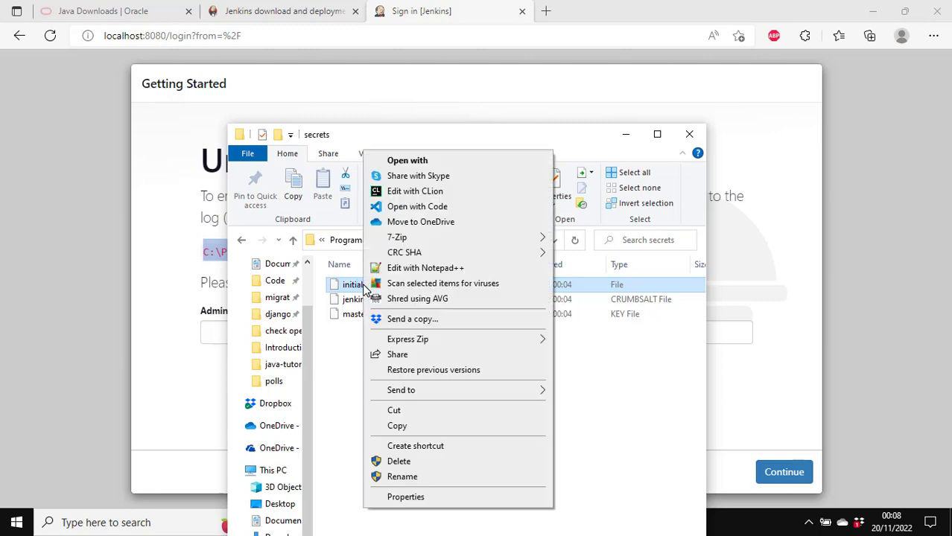
pyautogui.click(431, 162)
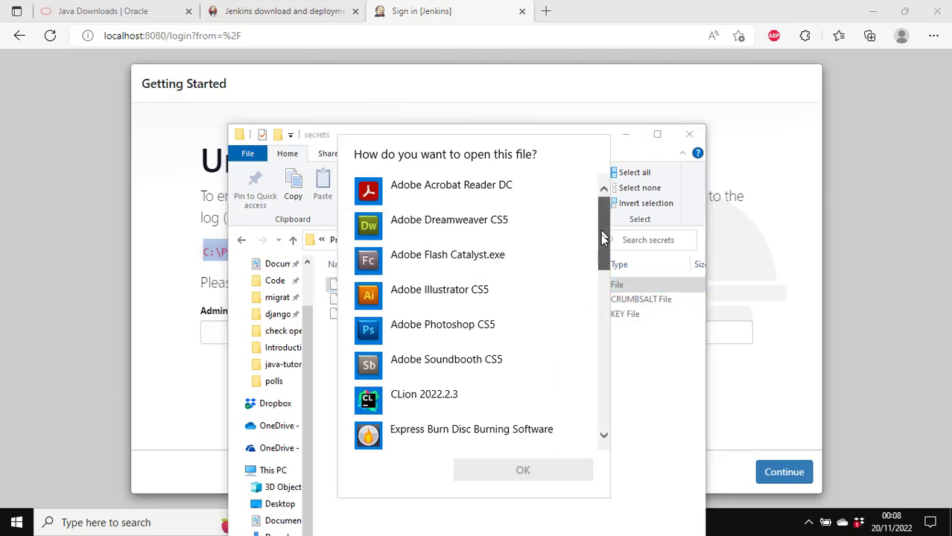
pyautogui.moveTo(600, 234); pyautogui.dragTo(599, 338)
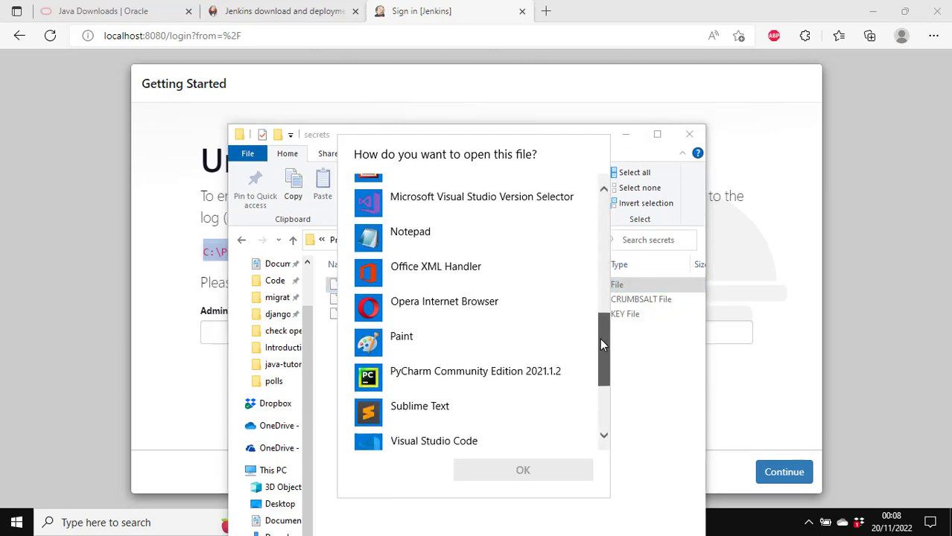
pyautogui.click(426, 239)
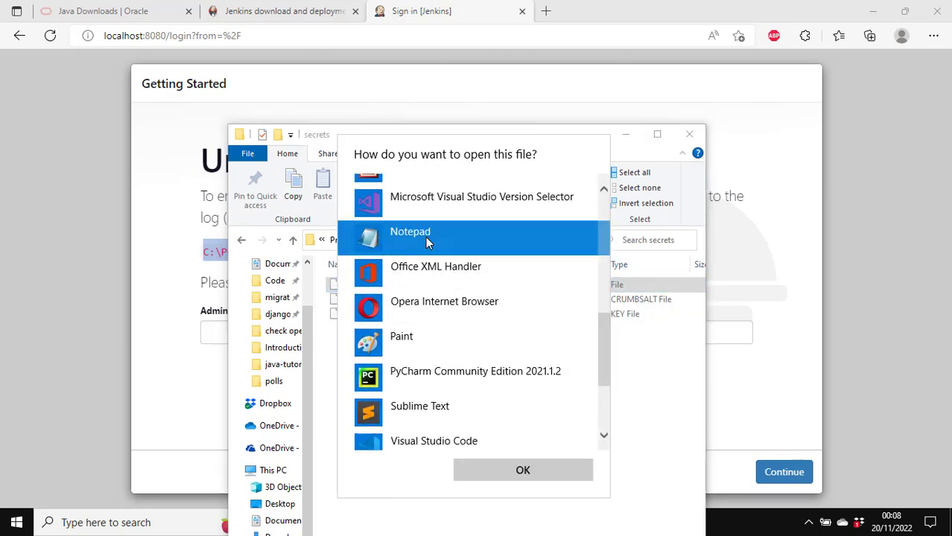
pyautogui.click(509, 476)
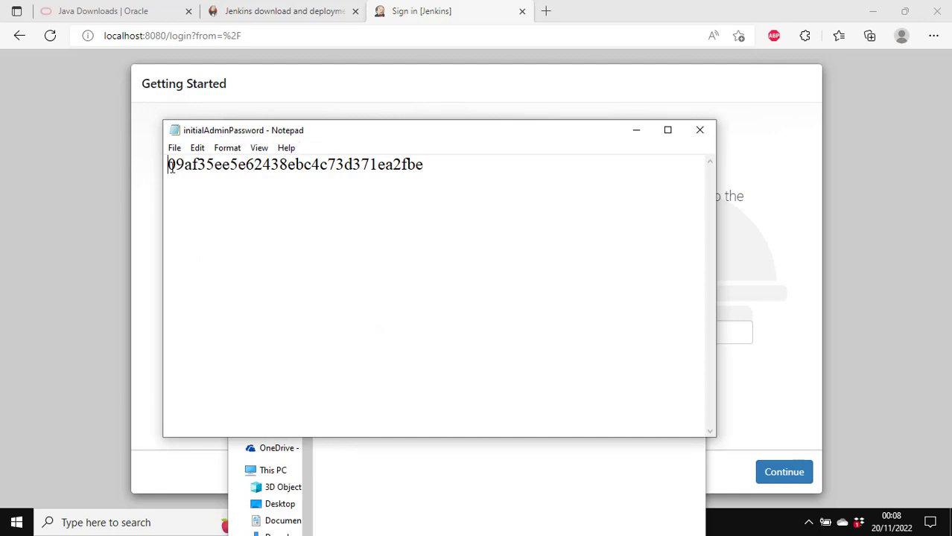
# Copy the initial admin password from Notepad, minimize the open windows, and paste it into the Administrator password field on the Unlock Jenkins page
pyautogui.moveTo(171, 169); pyautogui.dragTo(428, 161)
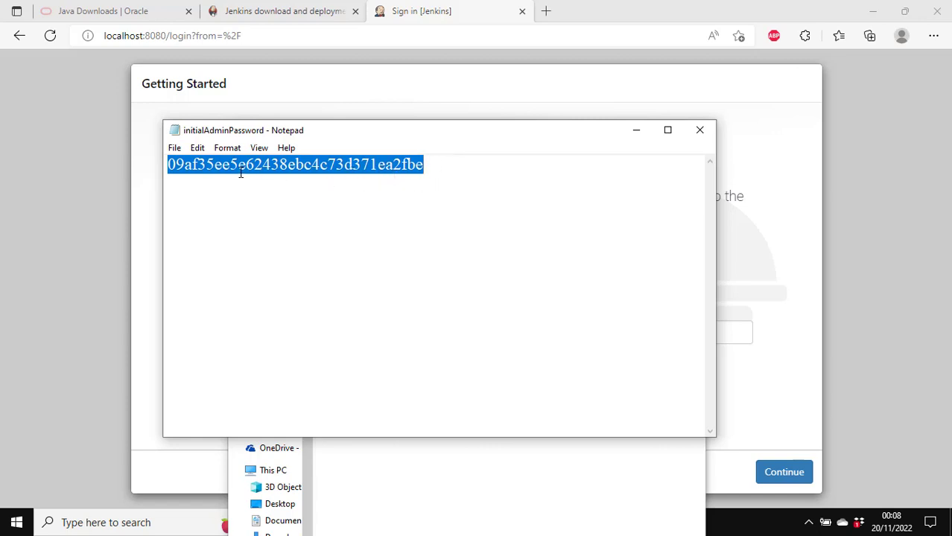
pyautogui.click(639, 134)
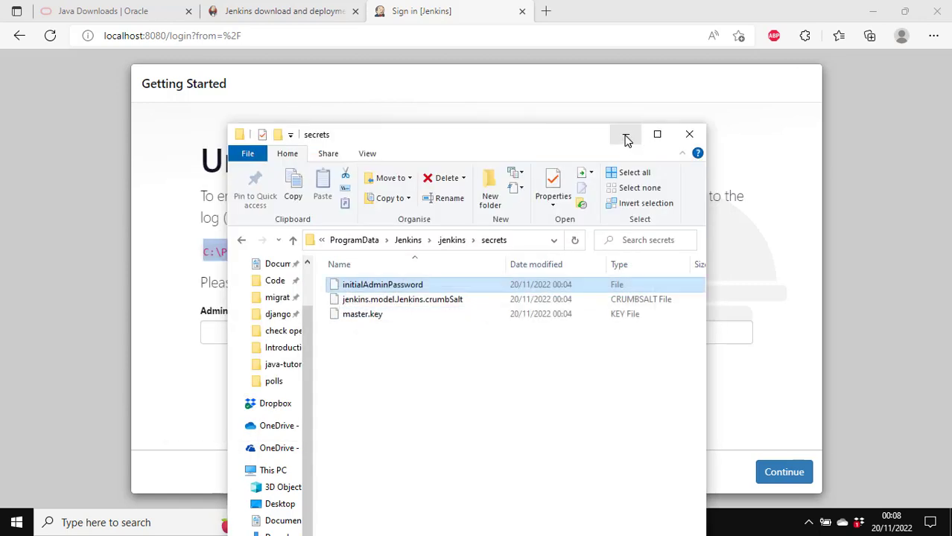
pyautogui.click(624, 135)
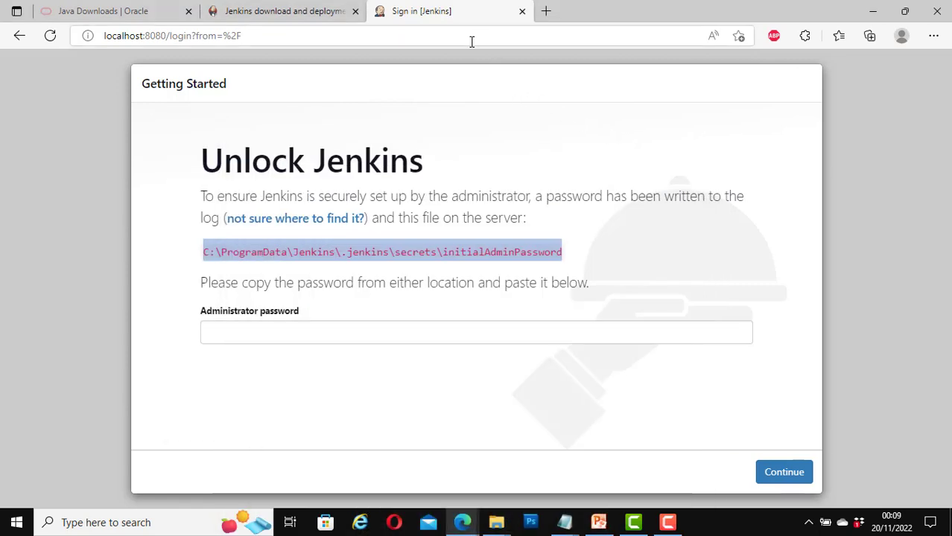
pyautogui.click(281, 339)
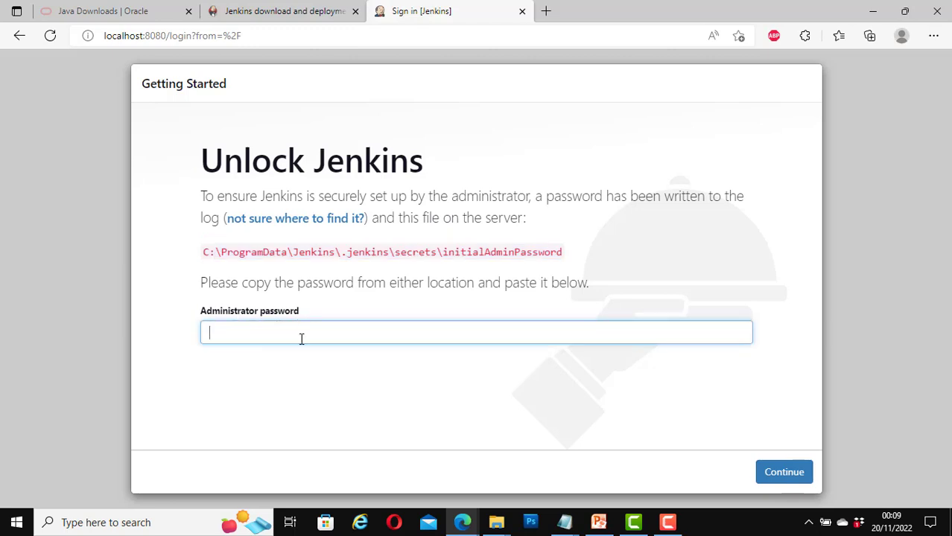
pyautogui.hotkey('ctrl', 'v')
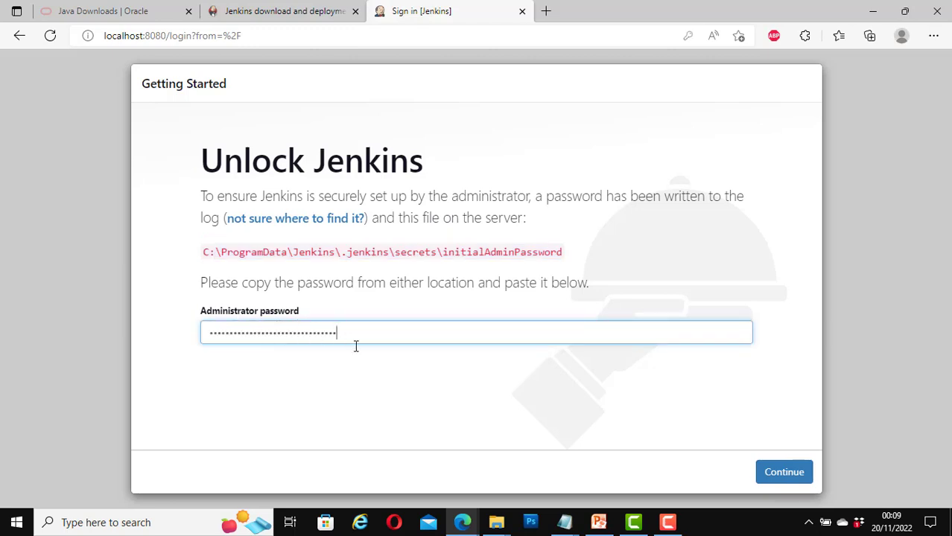
# Submit the administrator password to unlock Jenkins and install the suggested plugins
pyautogui.click(784, 474)
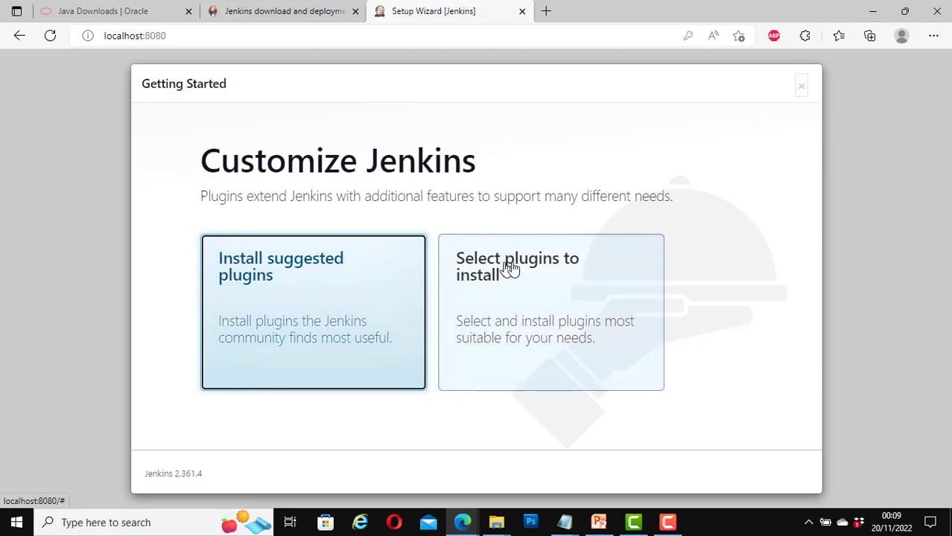
pyautogui.click(274, 276)
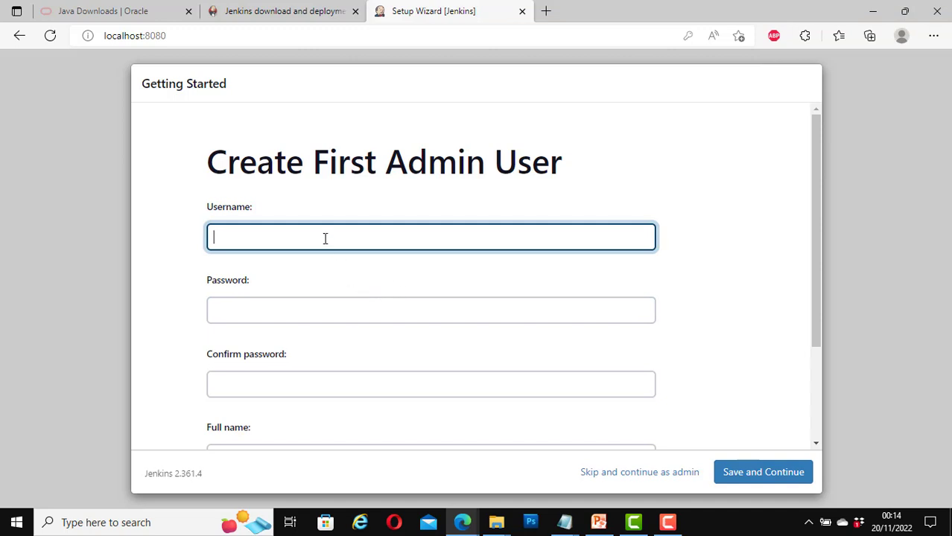
# Create the first admin user with username MyZebraCode, enter and confirm the account password, and save the user details
pyautogui.write('MyZebraCode')
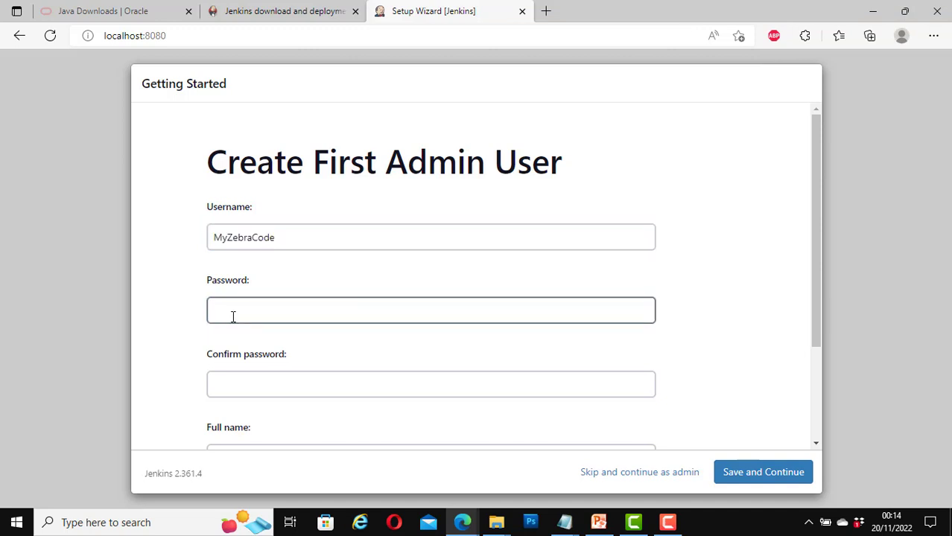
pyautogui.click(231, 317)
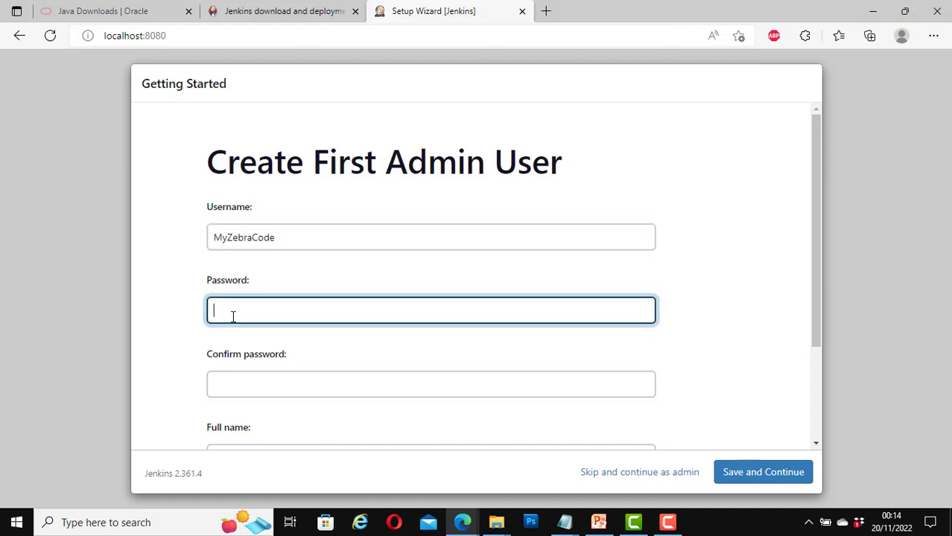
pyautogui.write('M')
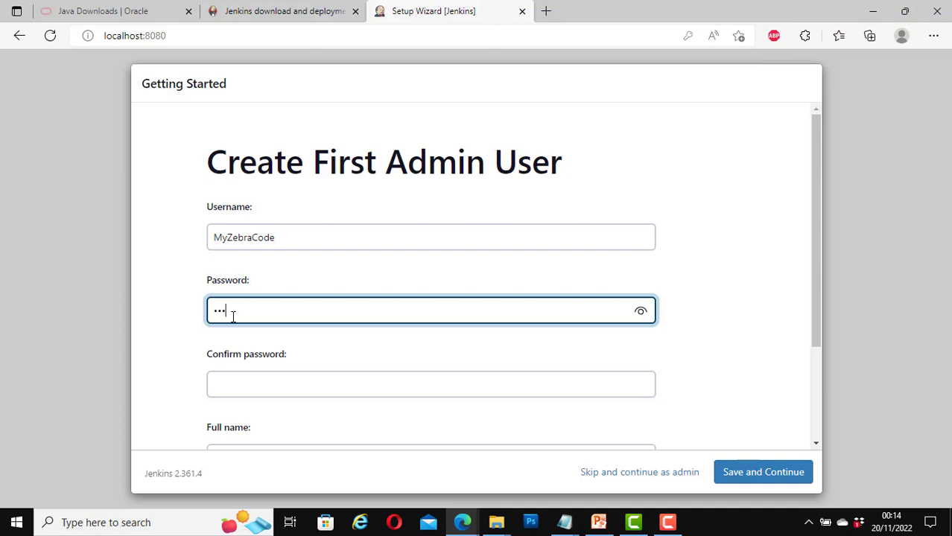
pyautogui.write('•••••••')
pyautogui.click(268, 396)
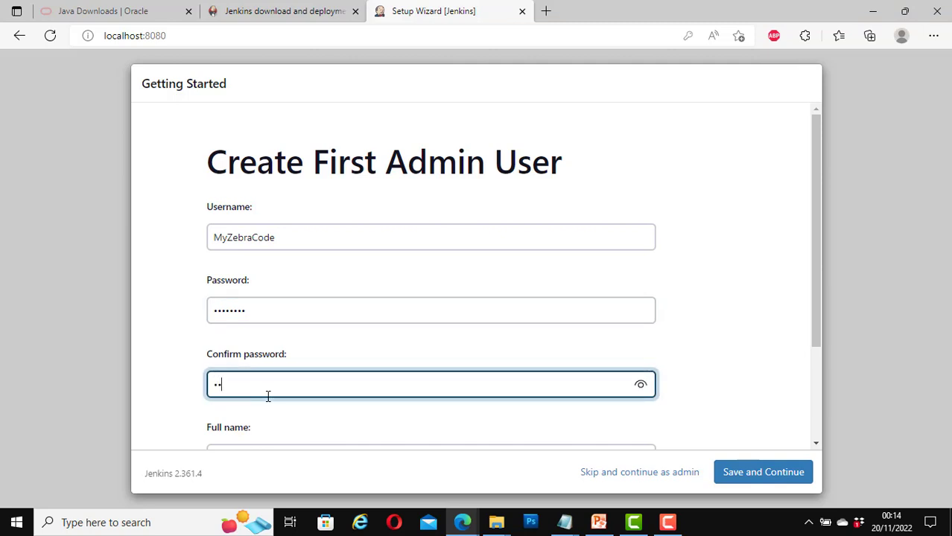
pyautogui.write('••••••••')
pyautogui.click(376, 405)
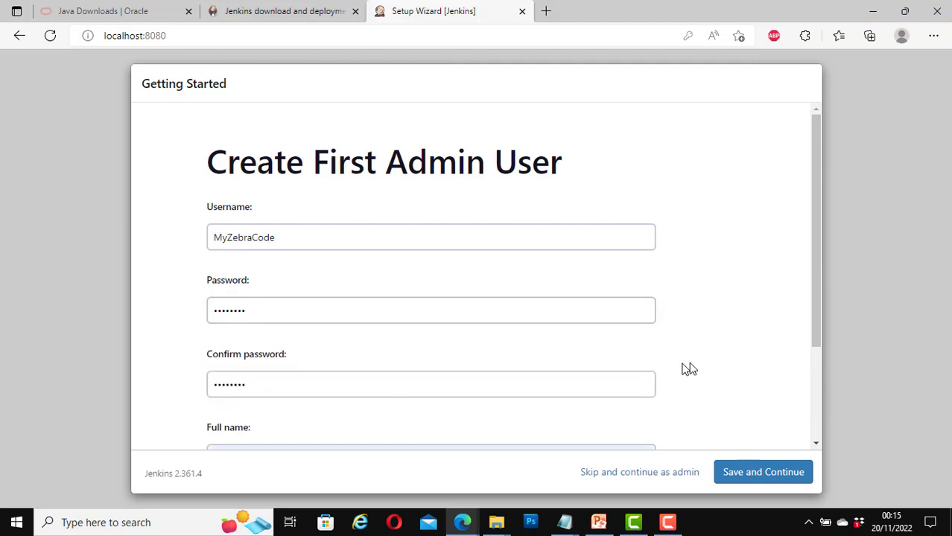
pyautogui.moveTo(814, 268)
pyautogui.mouseDown()
pyautogui.moveTo(808, 383)
pyautogui.moveTo(805, 255)
pyautogui.mouseUp()
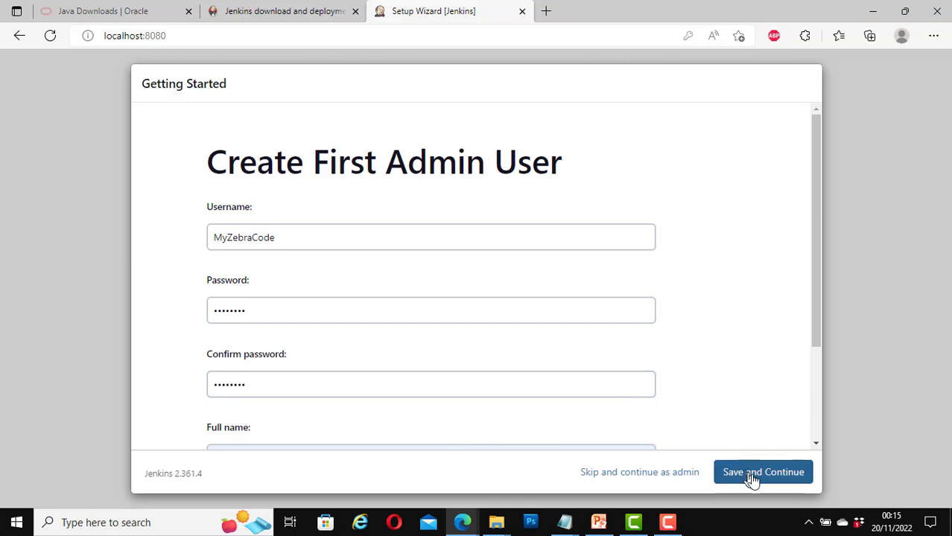
pyautogui.click(777, 479)
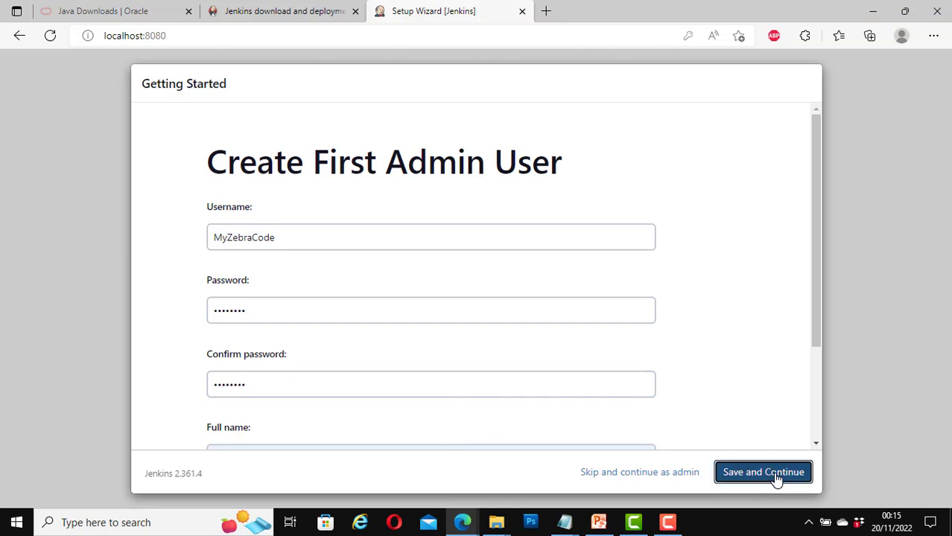
pyautogui.click(777, 479)
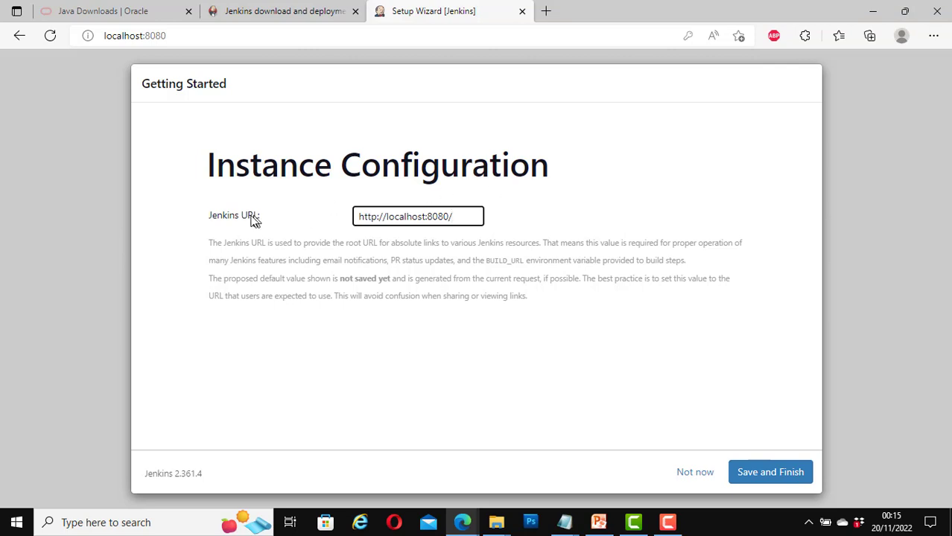
pyautogui.moveTo(360, 216); pyautogui.dragTo(446, 233)
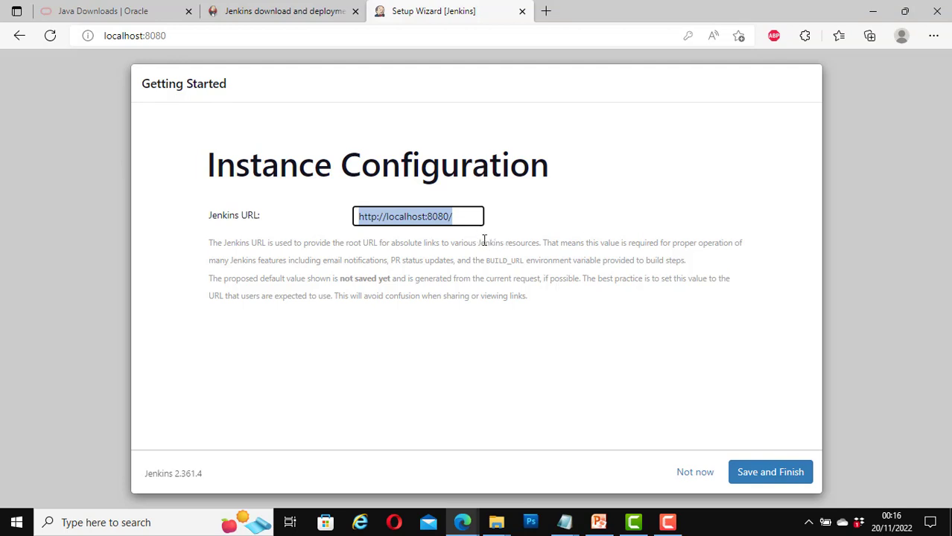
pyautogui.click(717, 392)
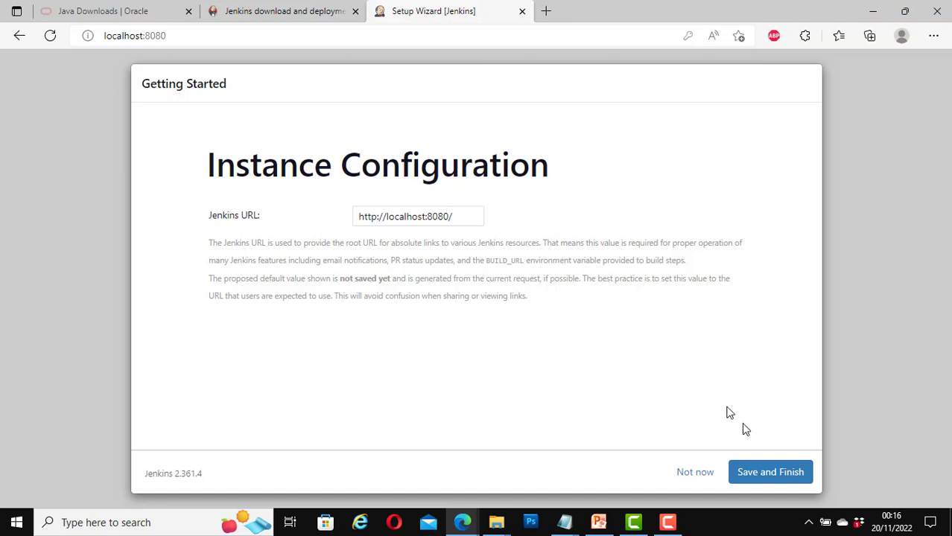
pyautogui.click(778, 474)
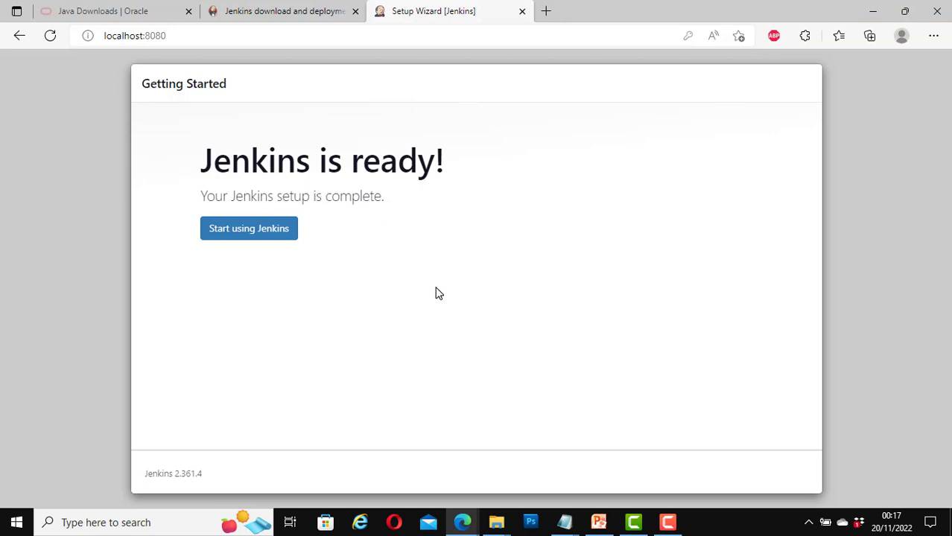
pyautogui.click(259, 232)
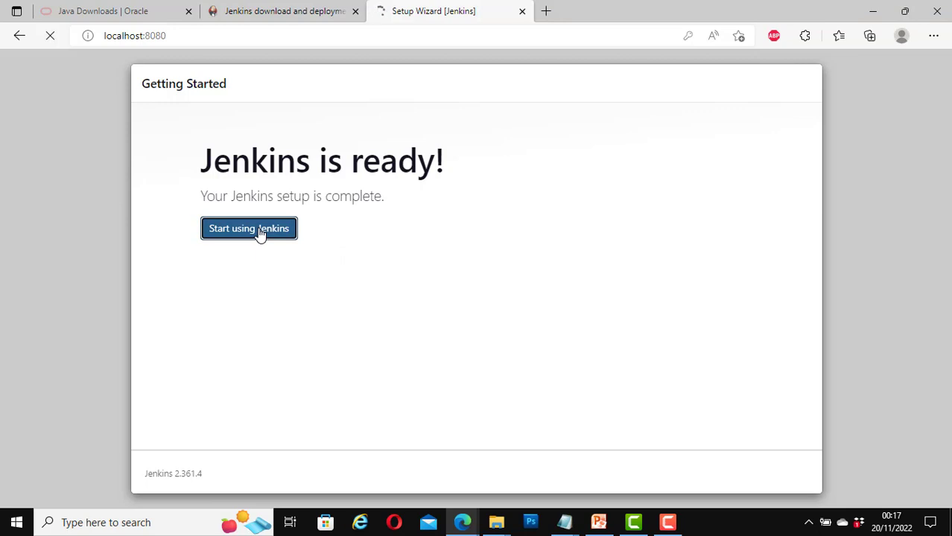